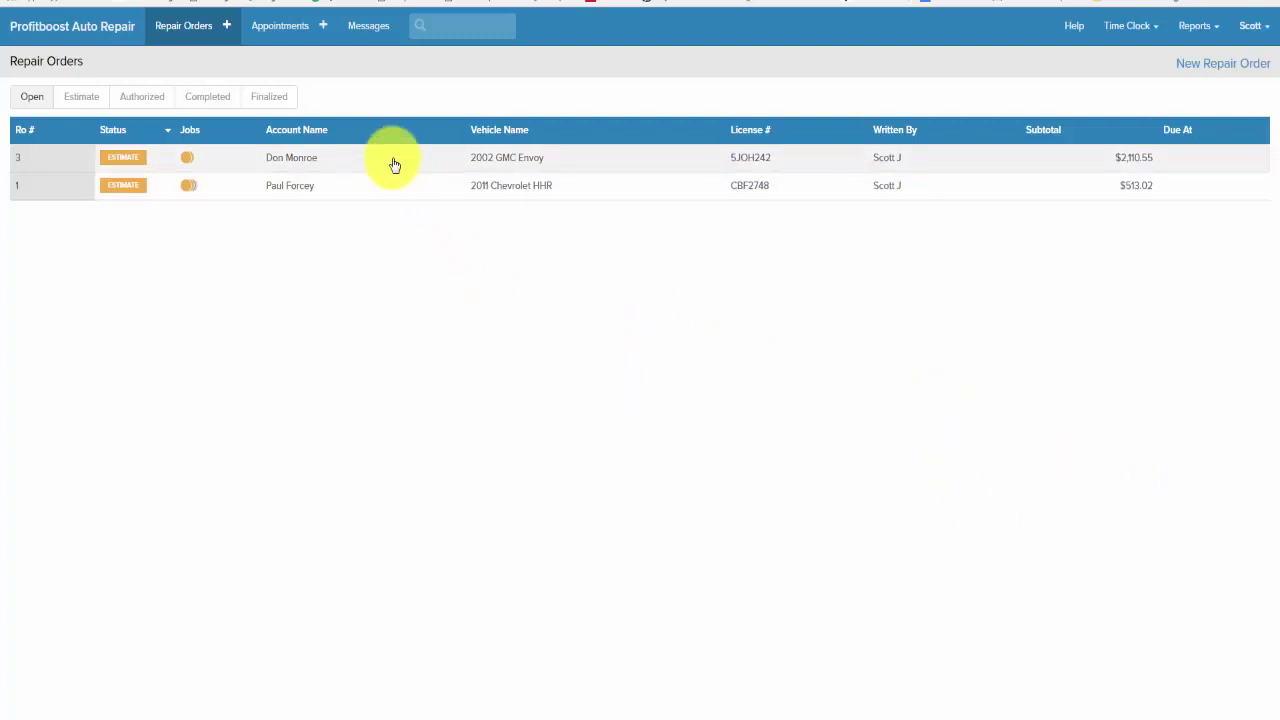
Open Repair Order #3 for the 2002 GMC Envoy from the Open repair orders list.
click(395, 165)
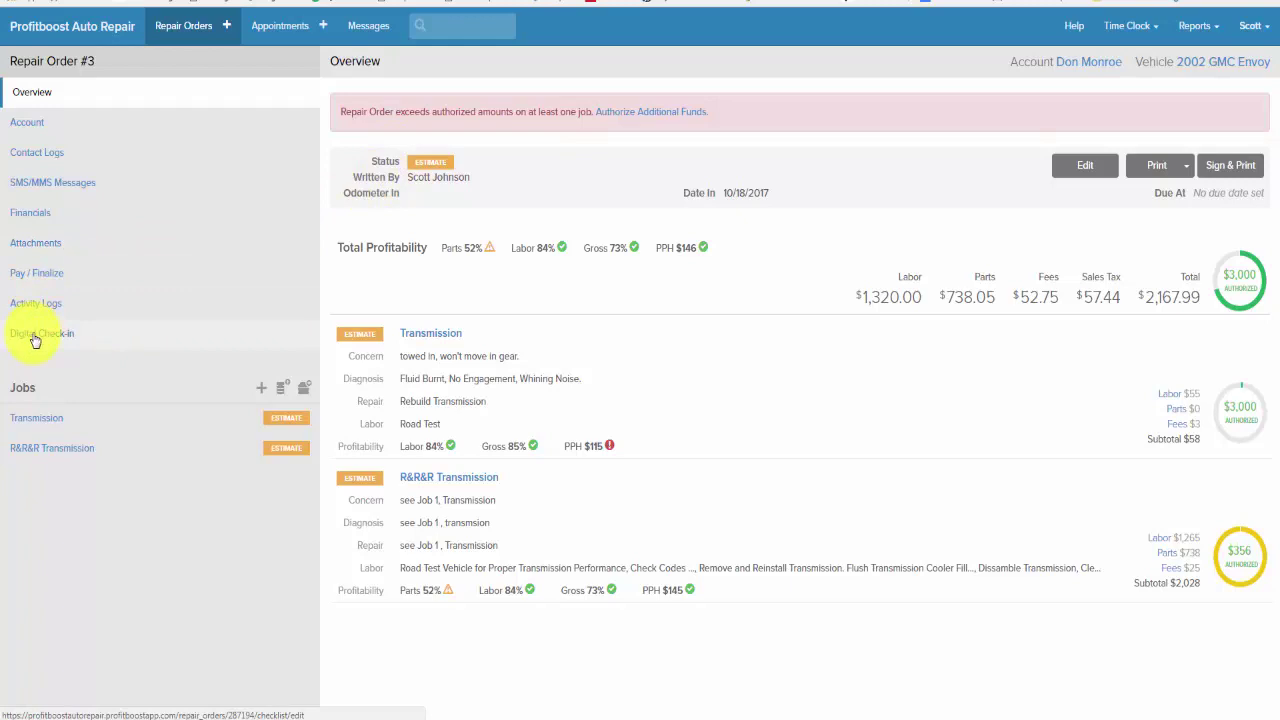
In the digital check-in, rate Body Damage amber with the note 'small dent in door'.
click(35, 337)
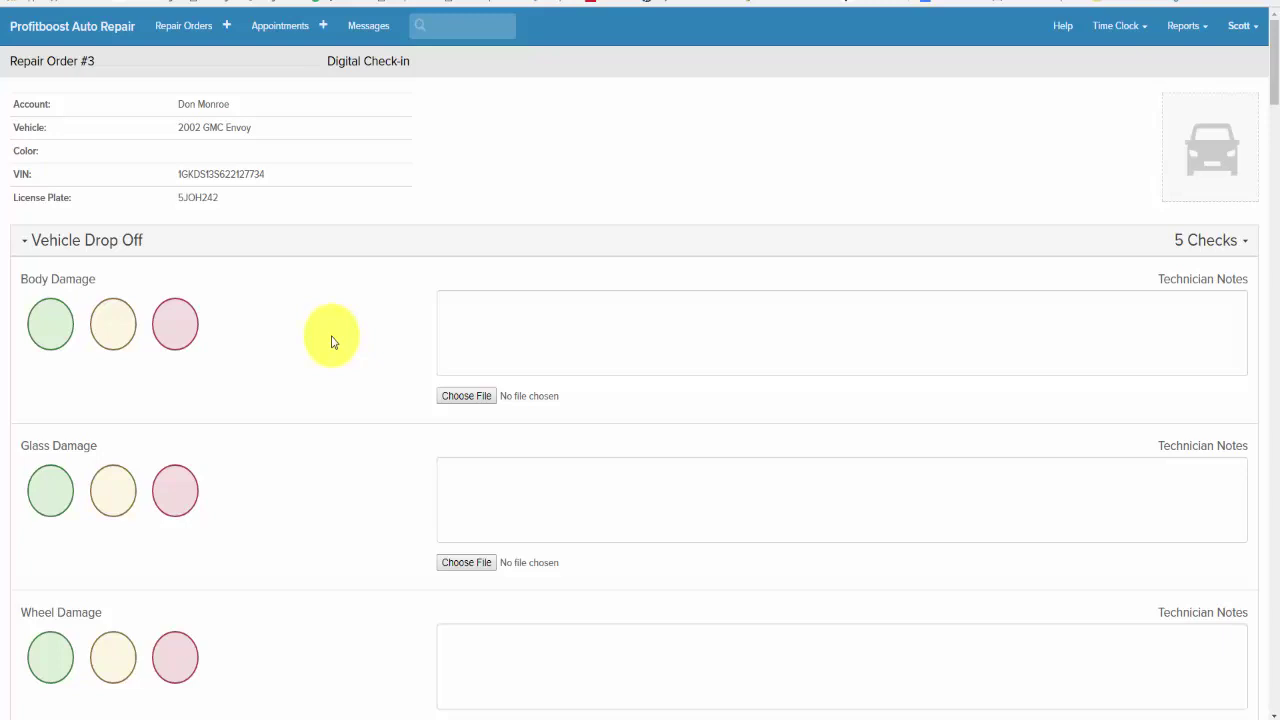
click(111, 331)
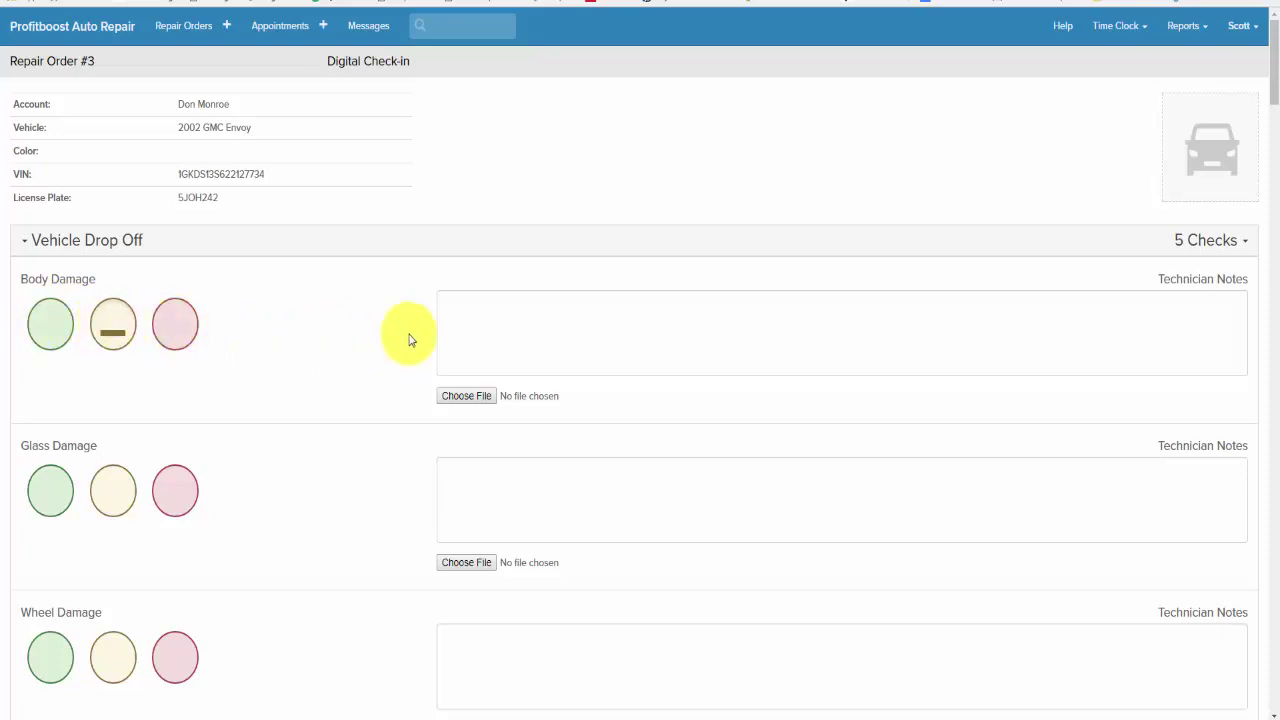
click(487, 315)
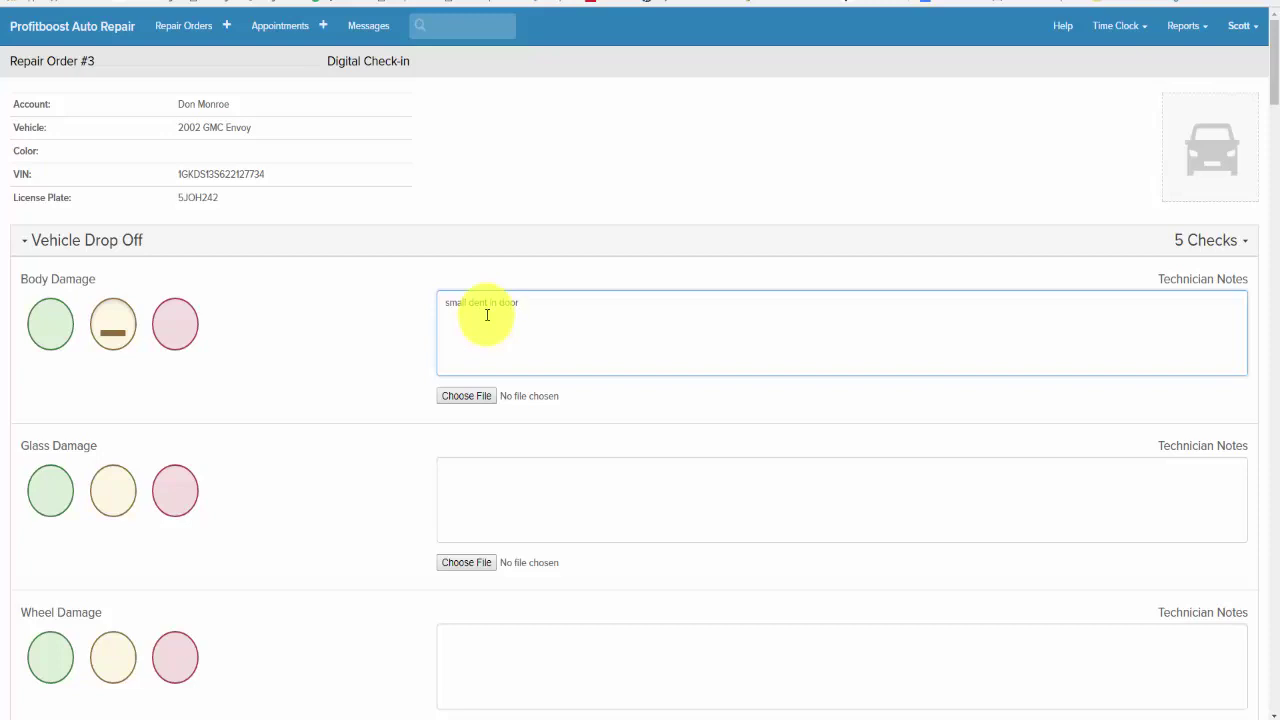
Upload Desert.jpg from the Pictures library as the Body Damage photo.
click(465, 396)
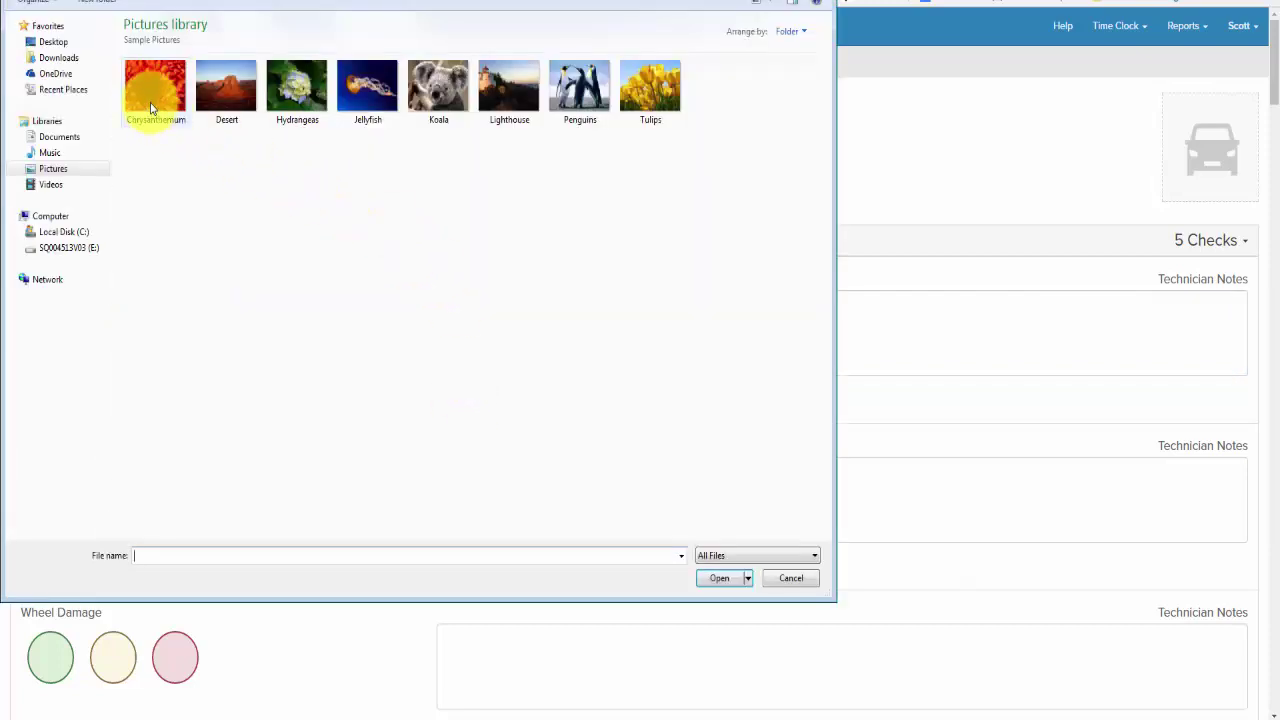
click(233, 95)
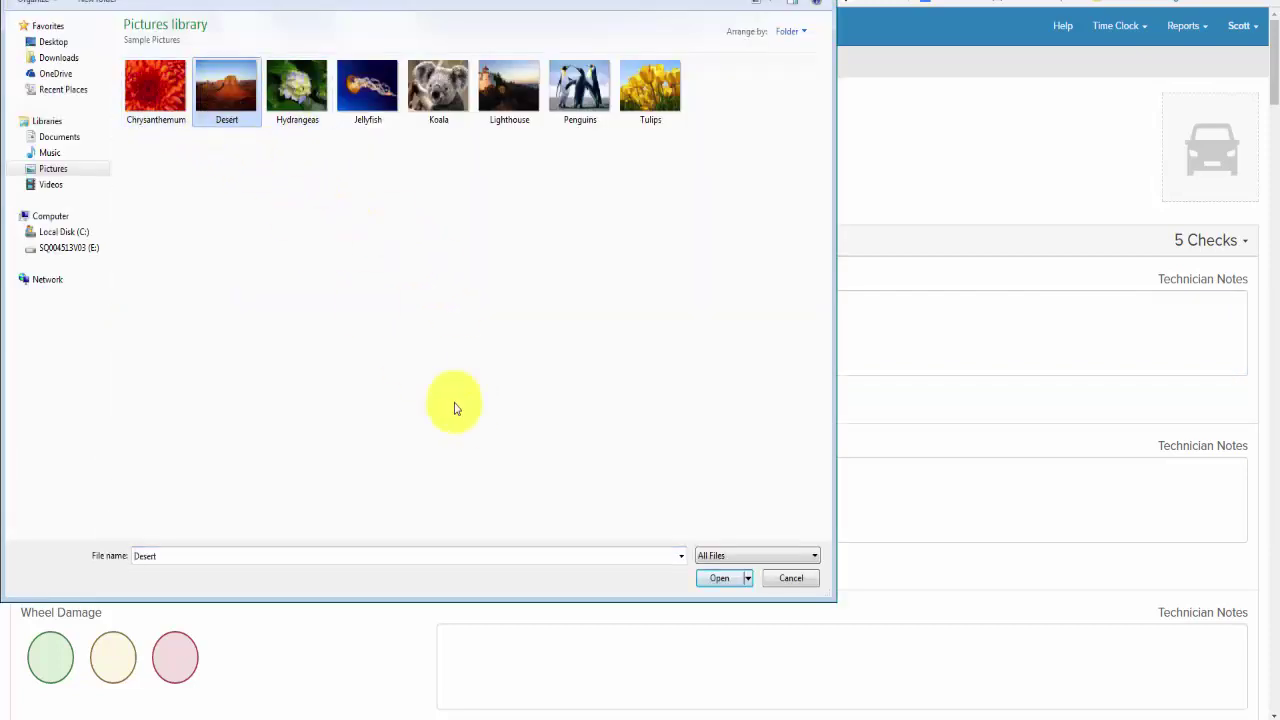
click(725, 580)
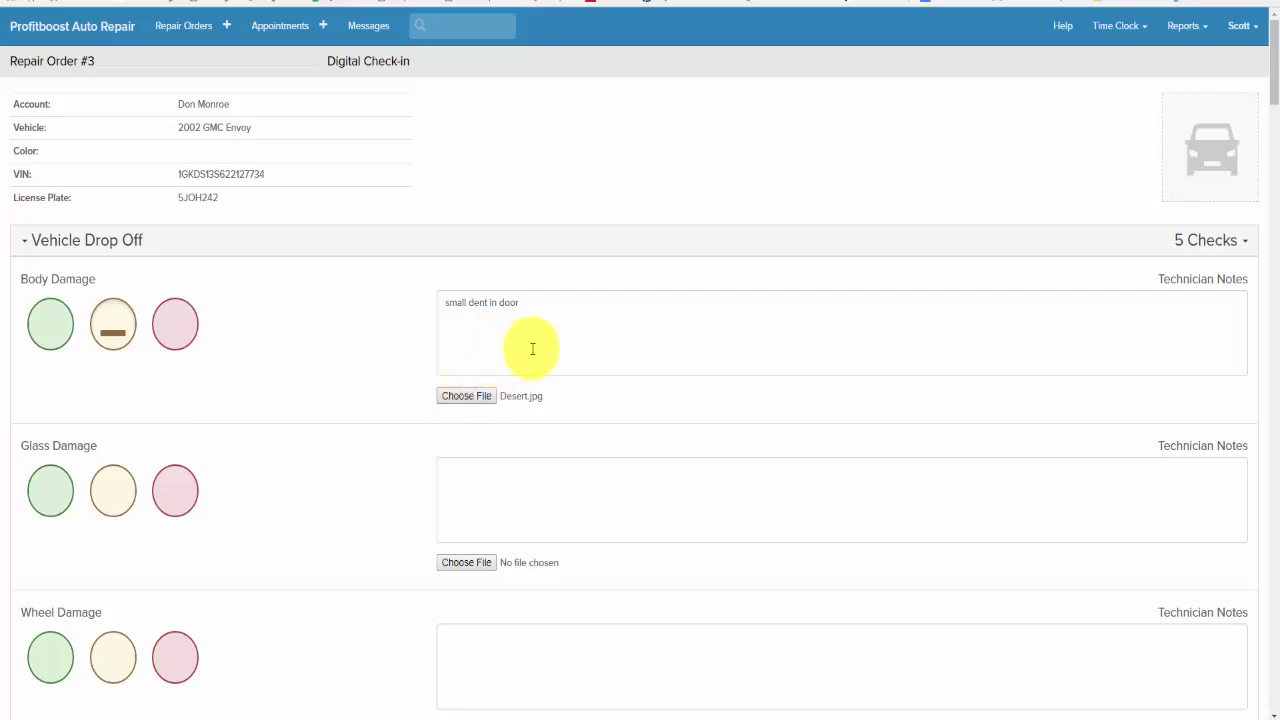
Mark Glass and Wheel Damage OK; rate Interior amber noting 'tear front seat', fixing the typo.
scroll(140, 495, down, 1)
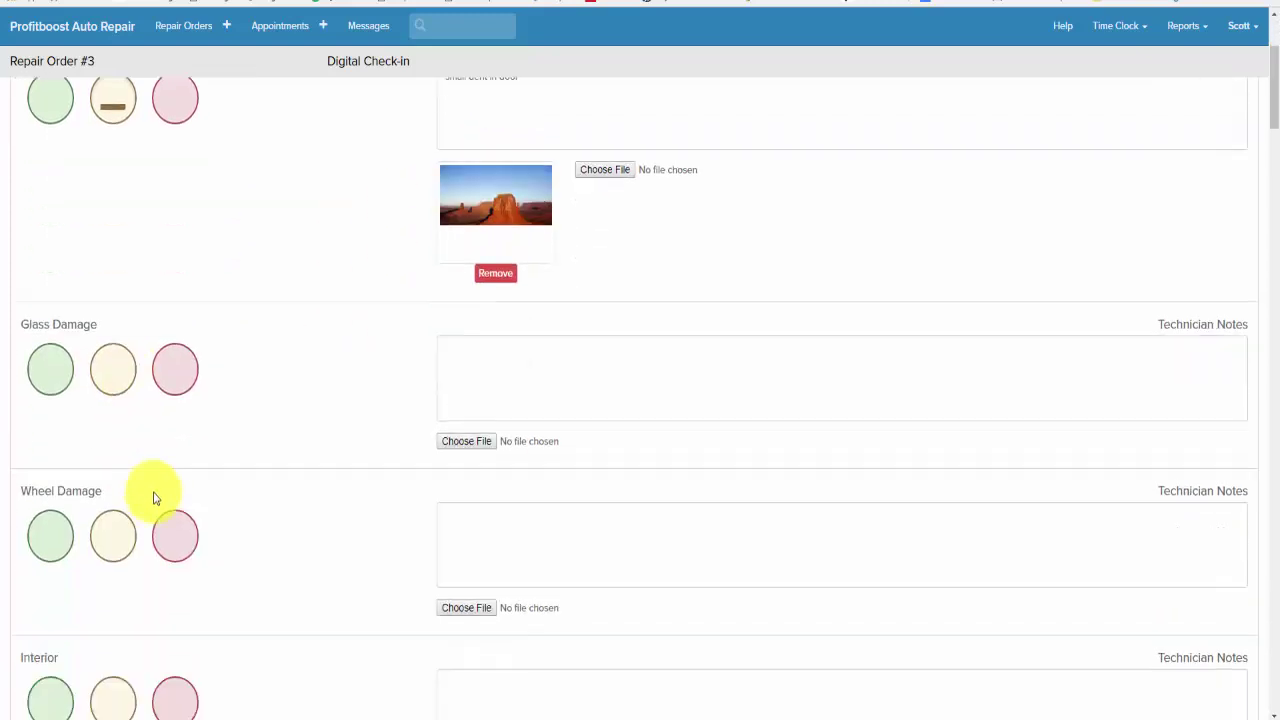
click(52, 380)
scroll(62, 515, down, 1)
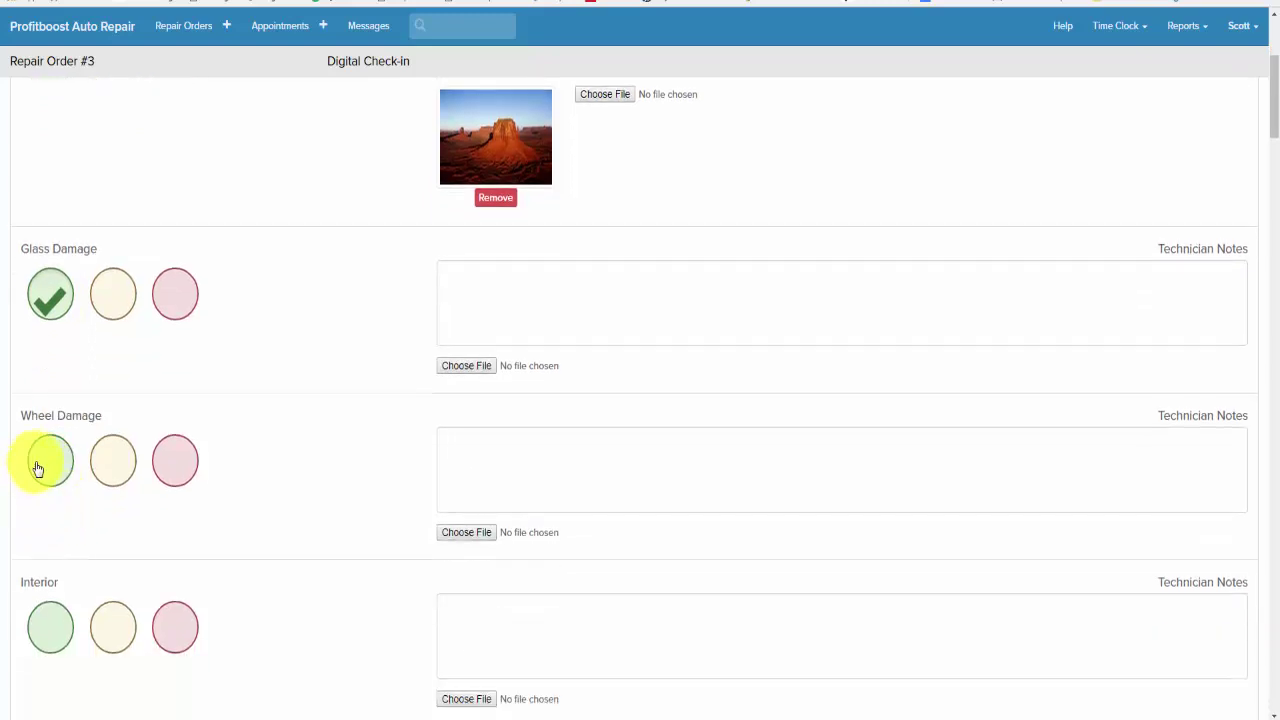
click(46, 464)
scroll(95, 540, down, 1)
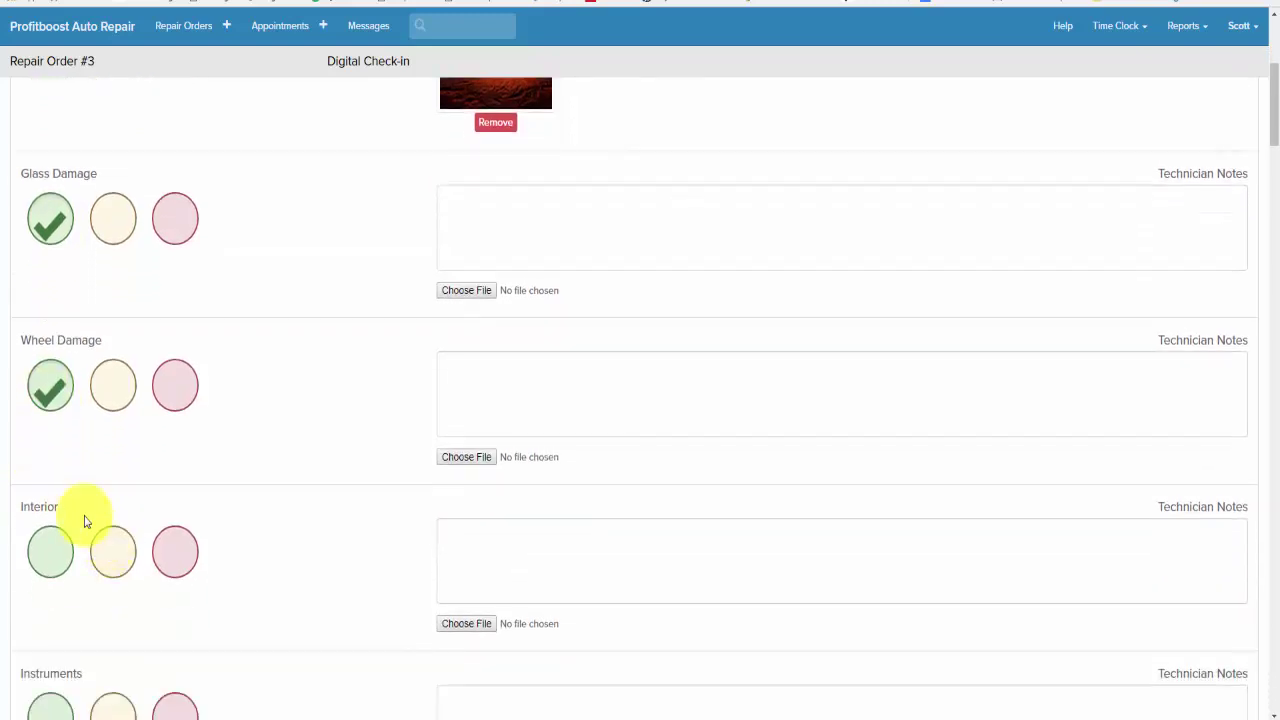
click(110, 560)
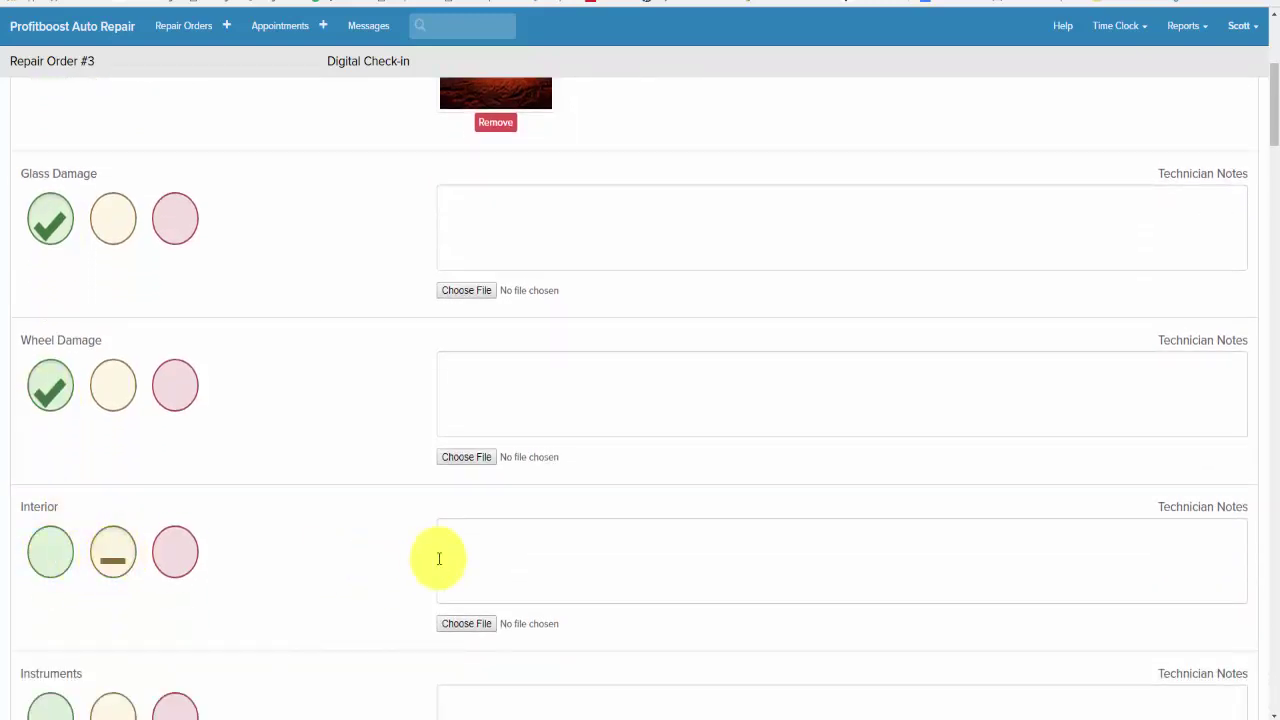
click(509, 543)
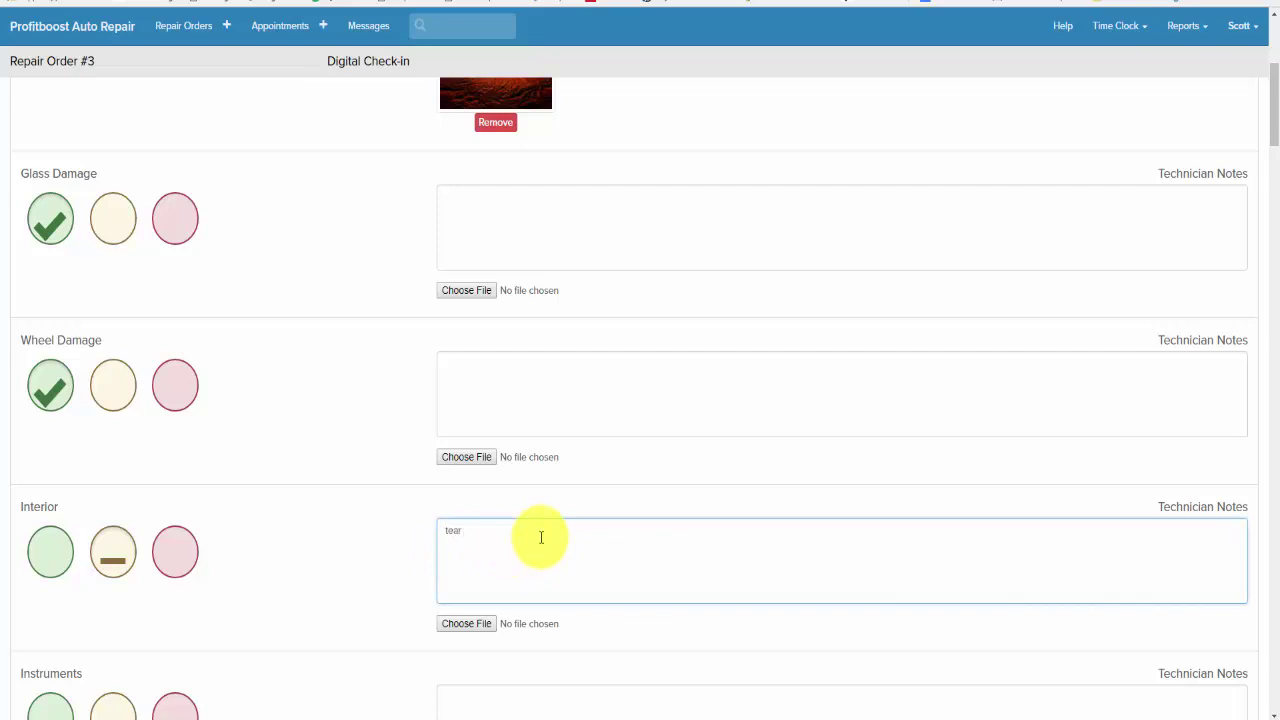
text(tear fron seat)
right_click(471, 530)
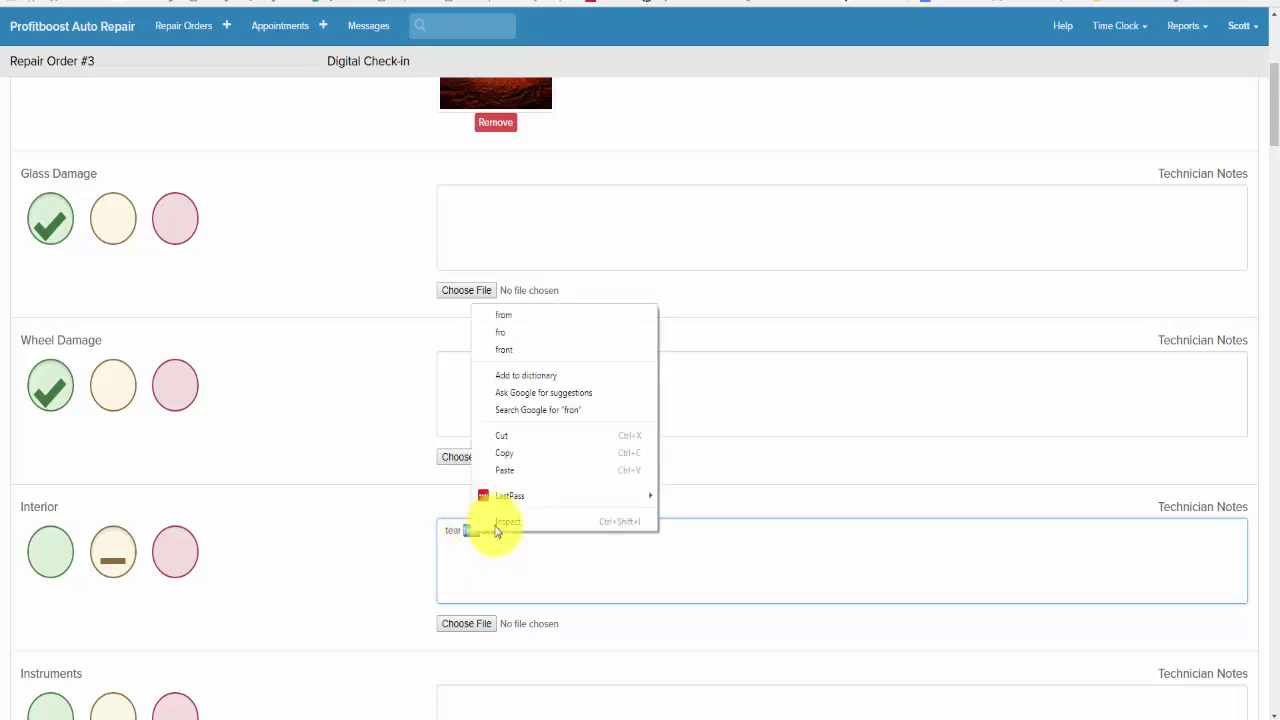
click(503, 350)
Mark Instruments red with the note 'Oil Pressure show zero'.
scroll(251, 609, down, 2)
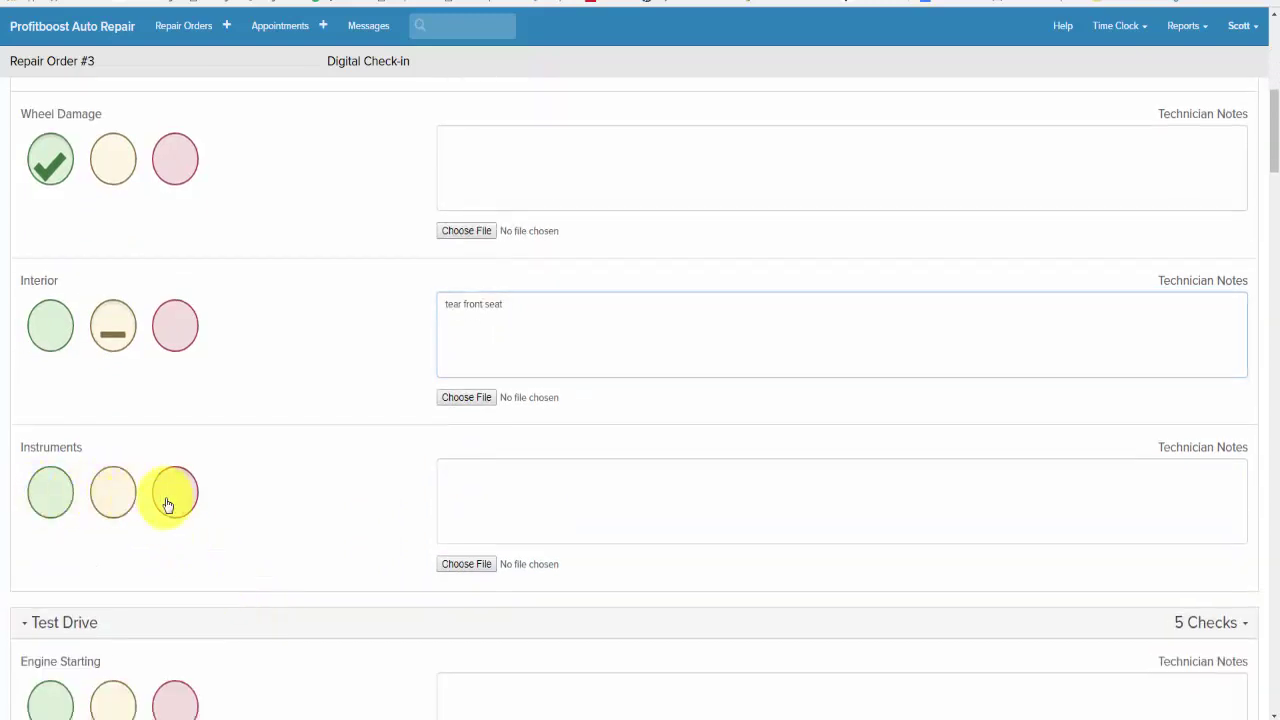
click(166, 500)
click(520, 478)
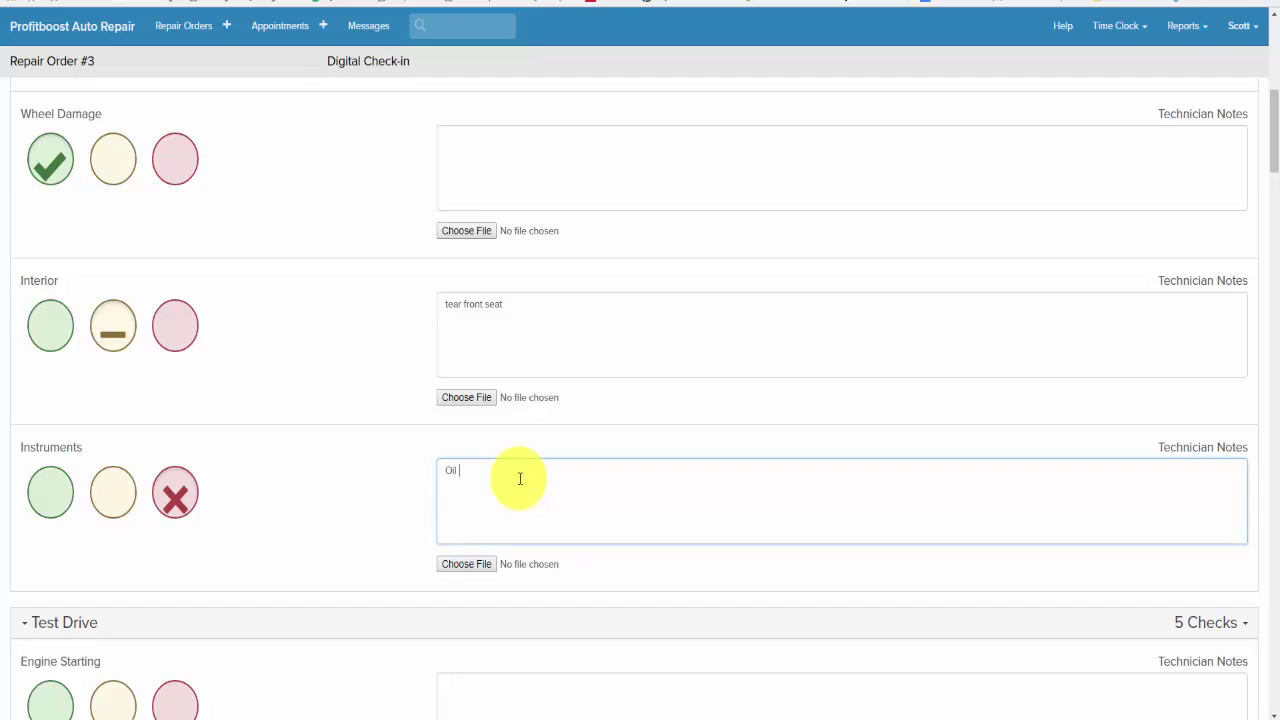
text(Oil Pressure show zero)
click(352, 490)
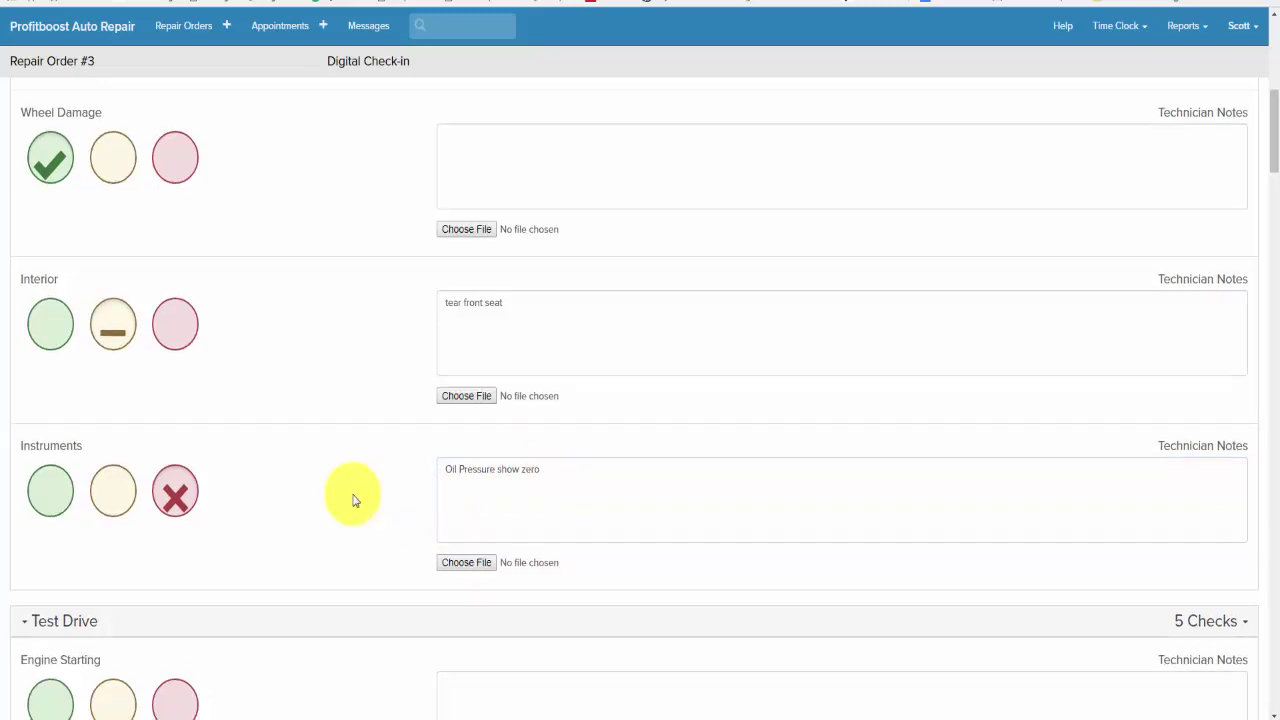
Pass Engine Starting and Transmission Engage; fail CEL/SSL/lights noting 'SSL light on, needs further diag'.
scroll(354, 500, down, 2)
click(52, 476)
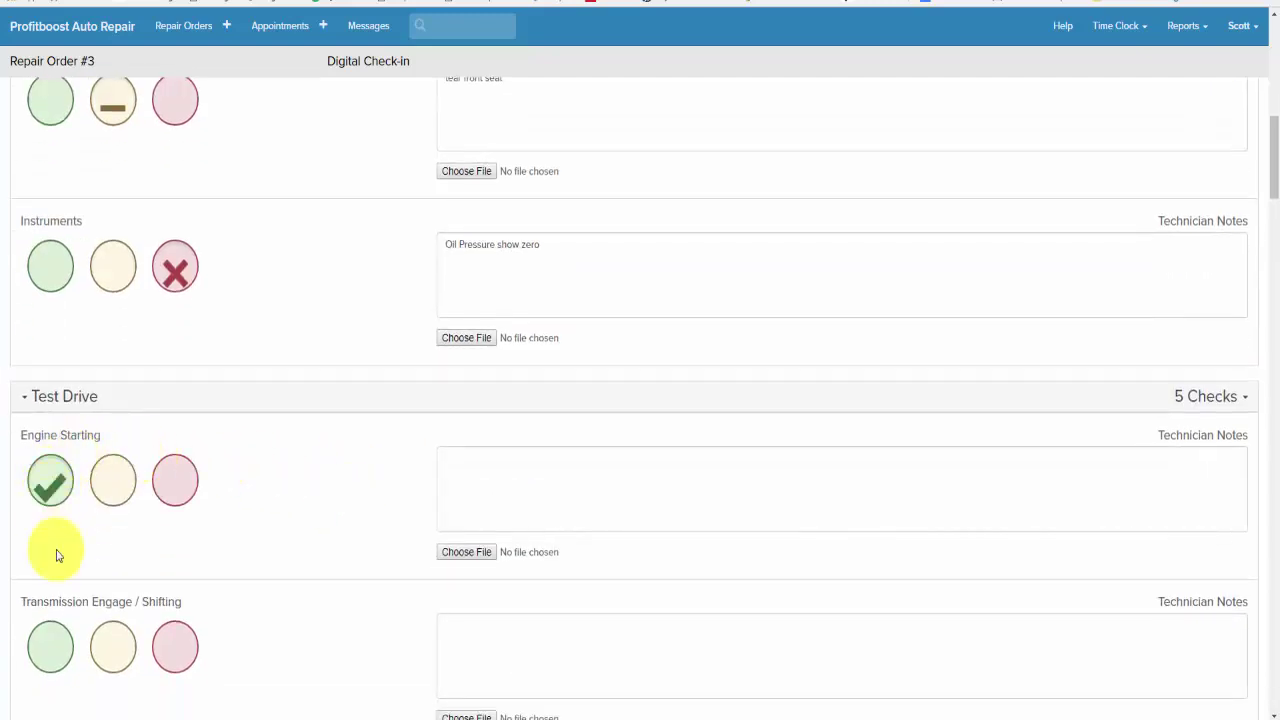
scroll(51, 550, down, 1)
click(51, 502)
scroll(77, 528, down, 2)
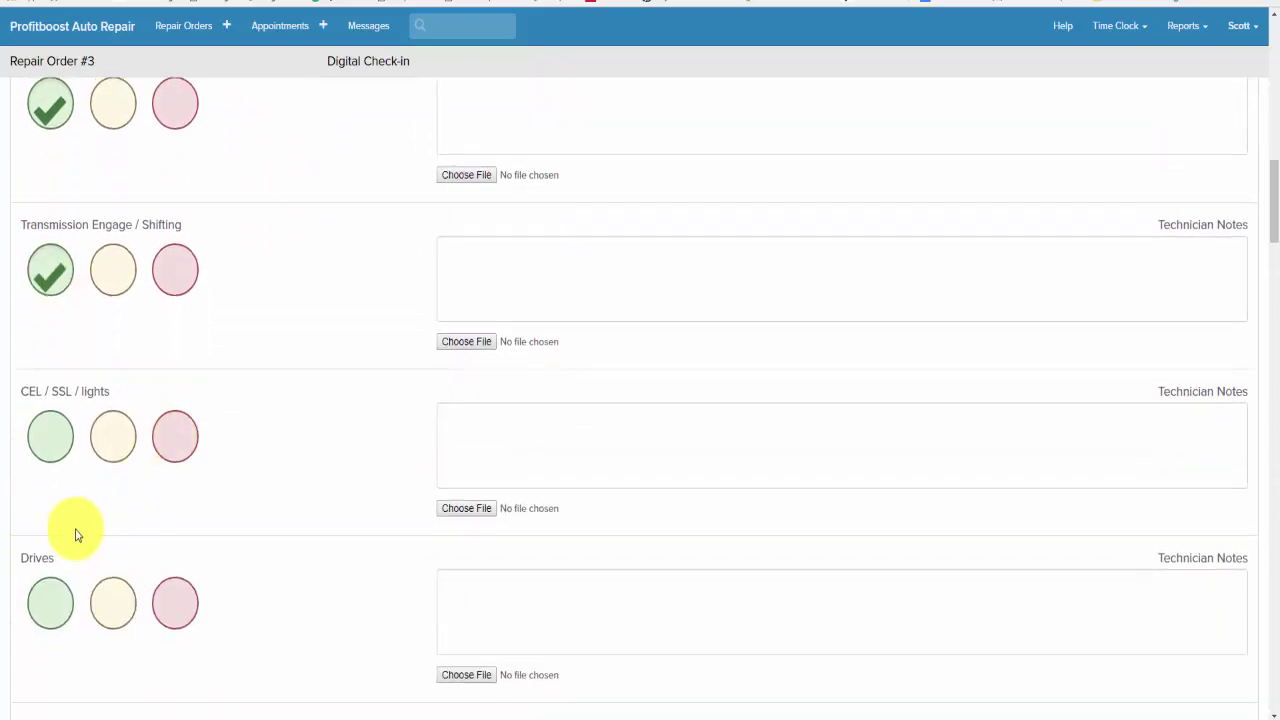
click(172, 442)
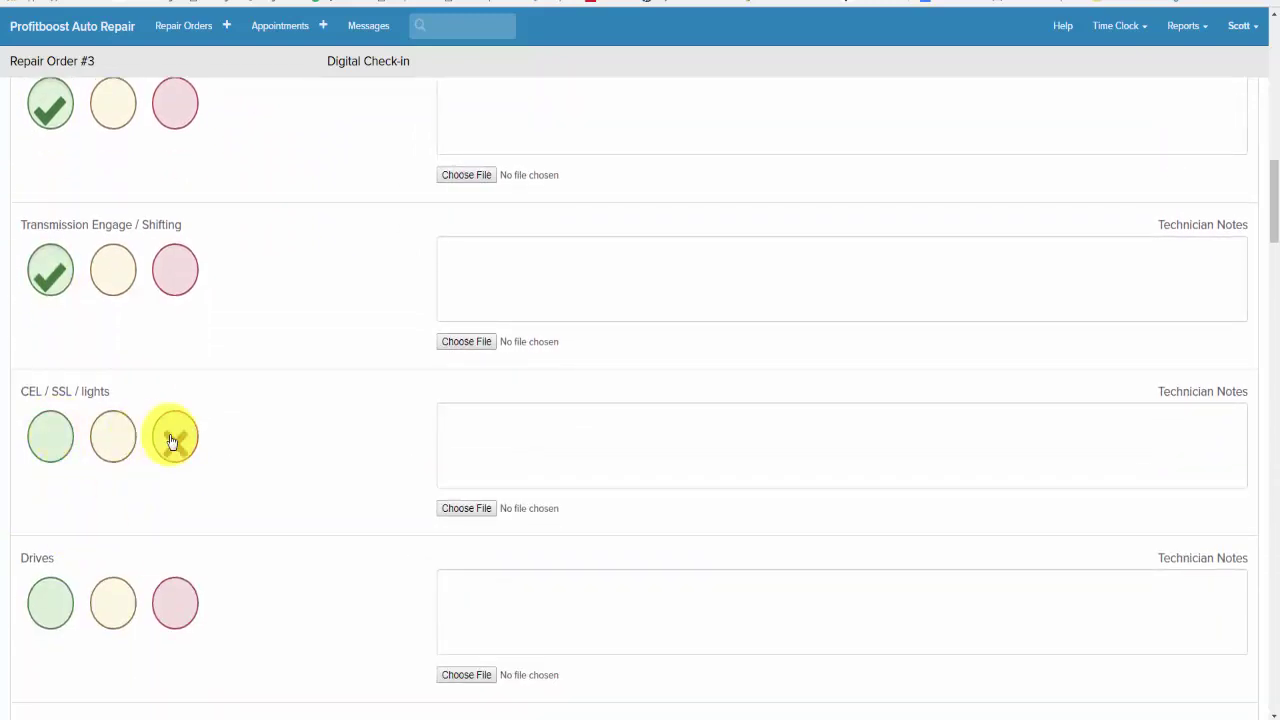
click(521, 431)
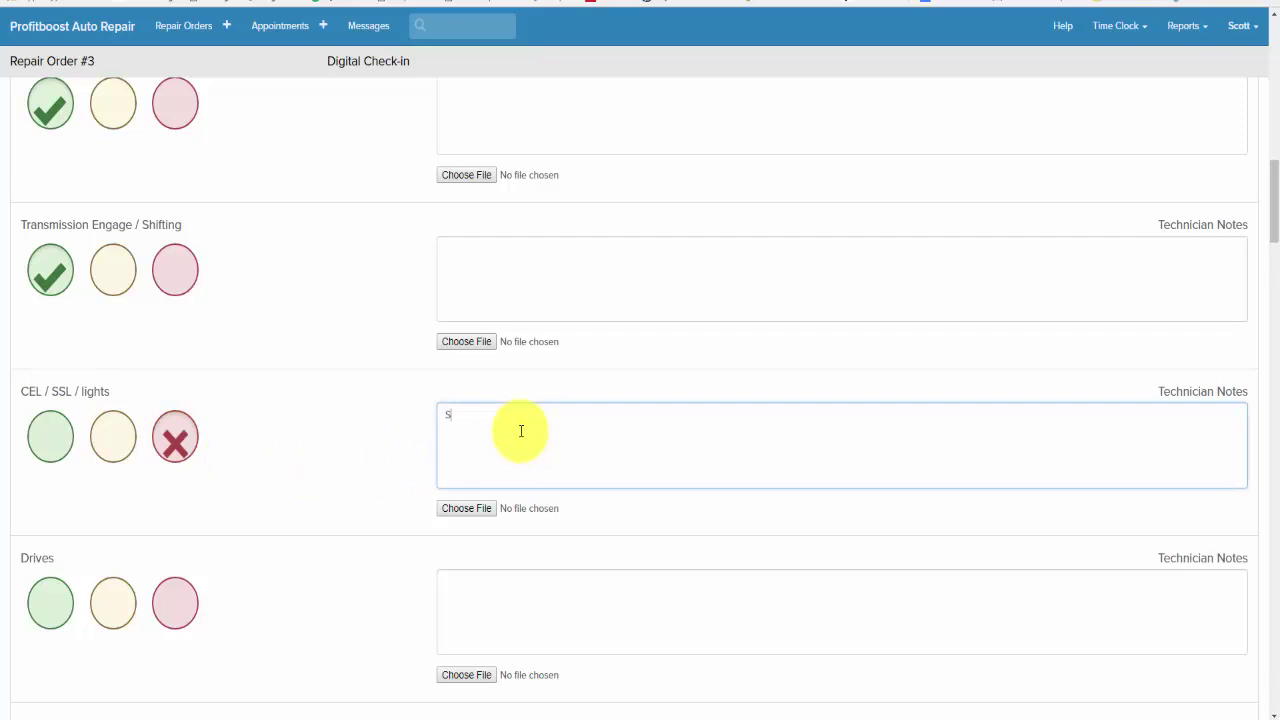
text(SSL light on, needs further diag)
Mark Drives, Stops, Oil Level, Transmission Level and Brake Fluid as OK.
click(53, 609)
scroll(229, 606, down, 4)
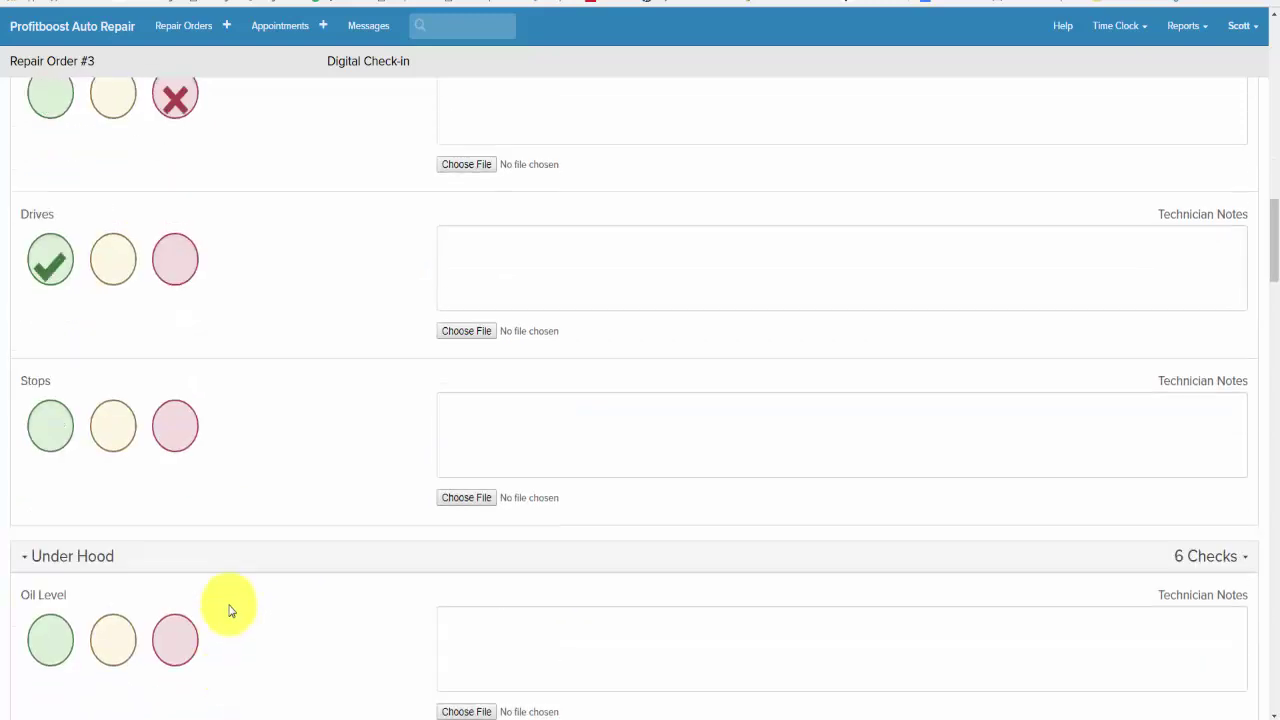
click(45, 396)
scroll(230, 527, down, 3)
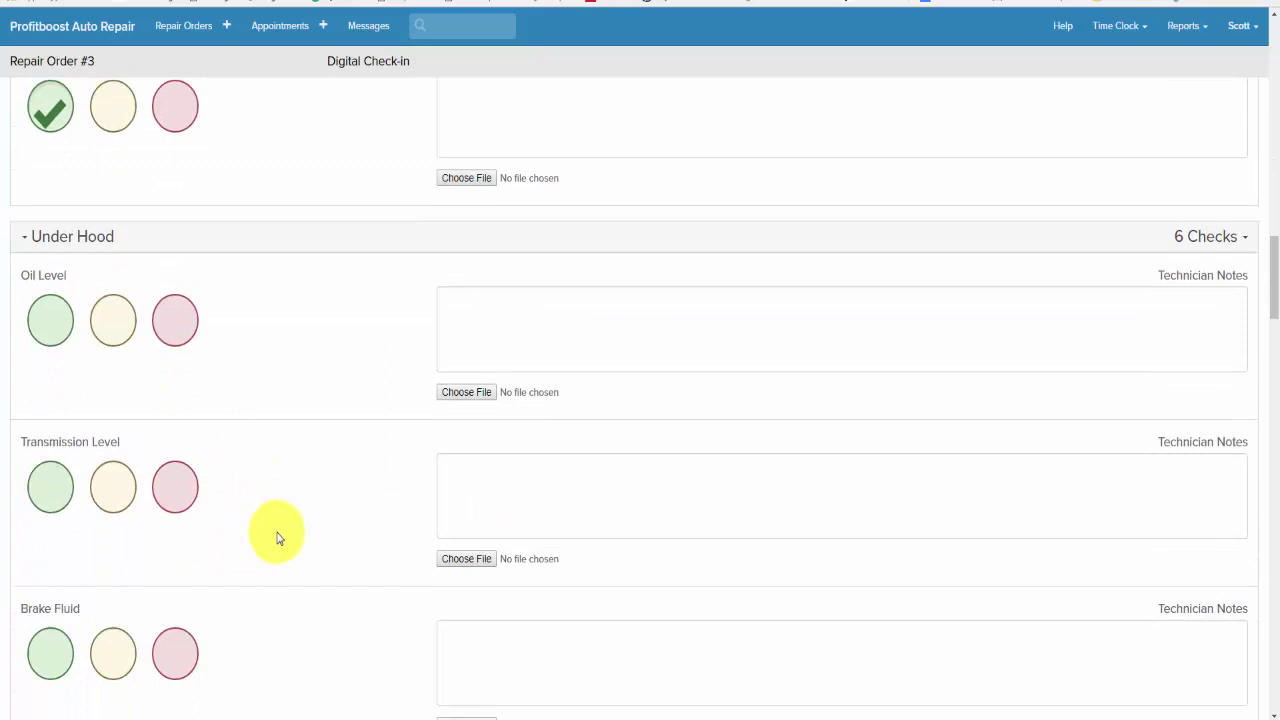
click(52, 314)
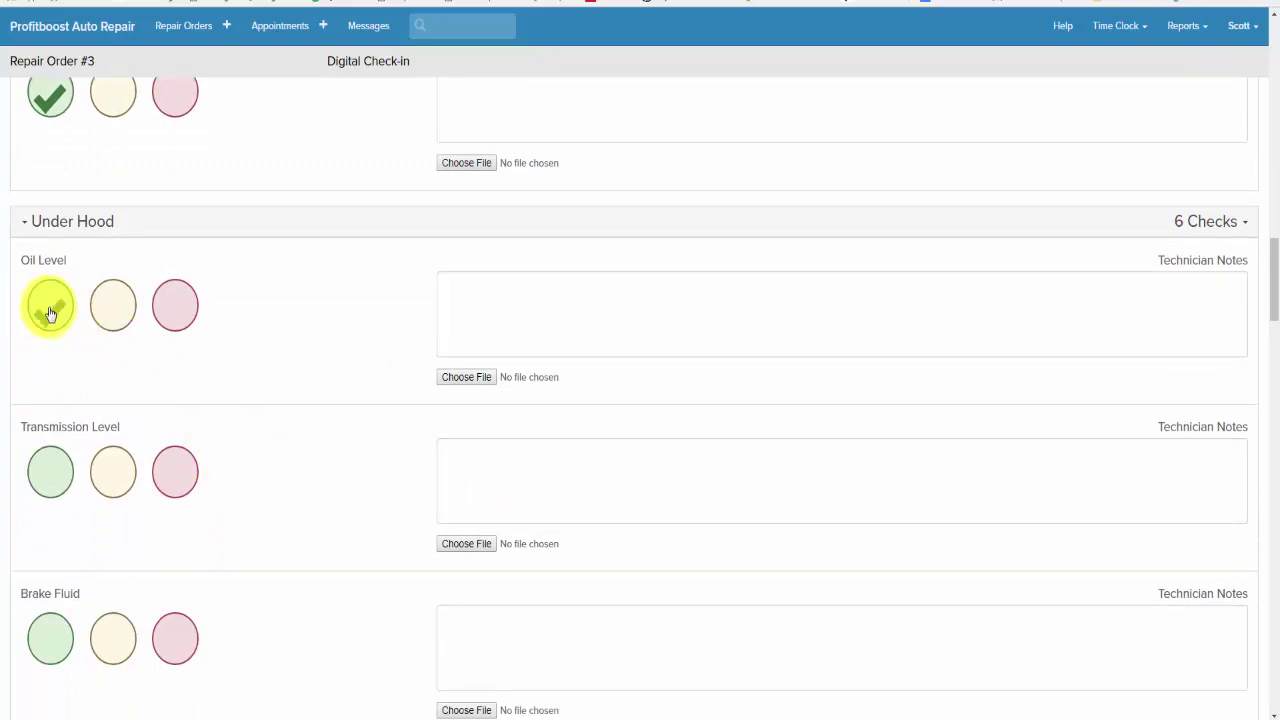
click(47, 471)
click(60, 637)
Rate Coolant Level, Power Steering and Belts & Hoses green.
scroll(260, 520, down, 4)
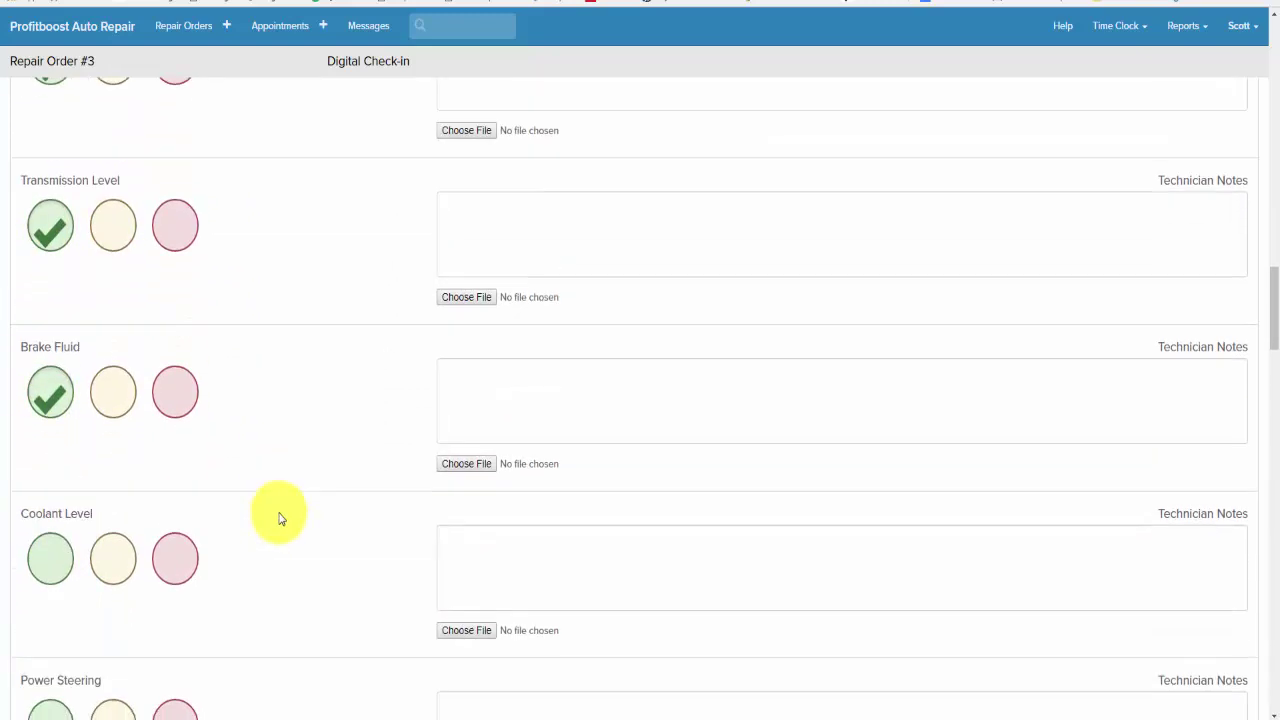
click(50, 430)
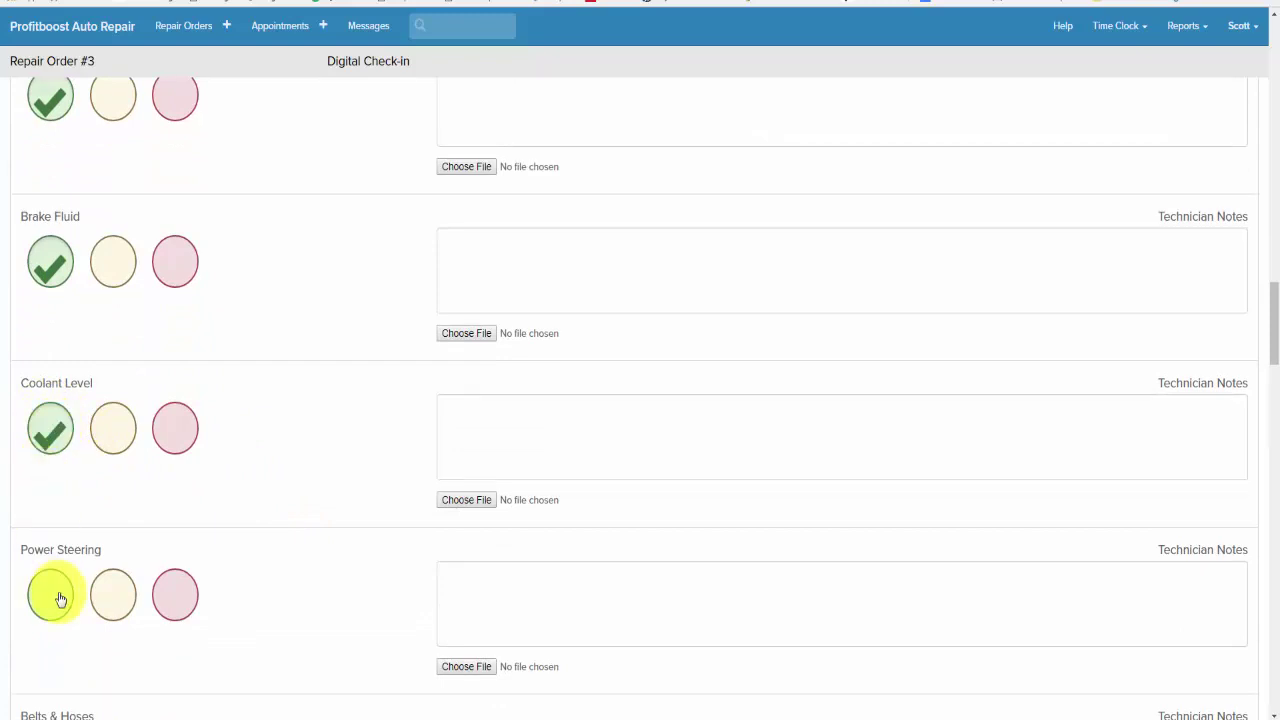
click(57, 597)
scroll(260, 580, down, 3)
scroll(287, 570, down, 1)
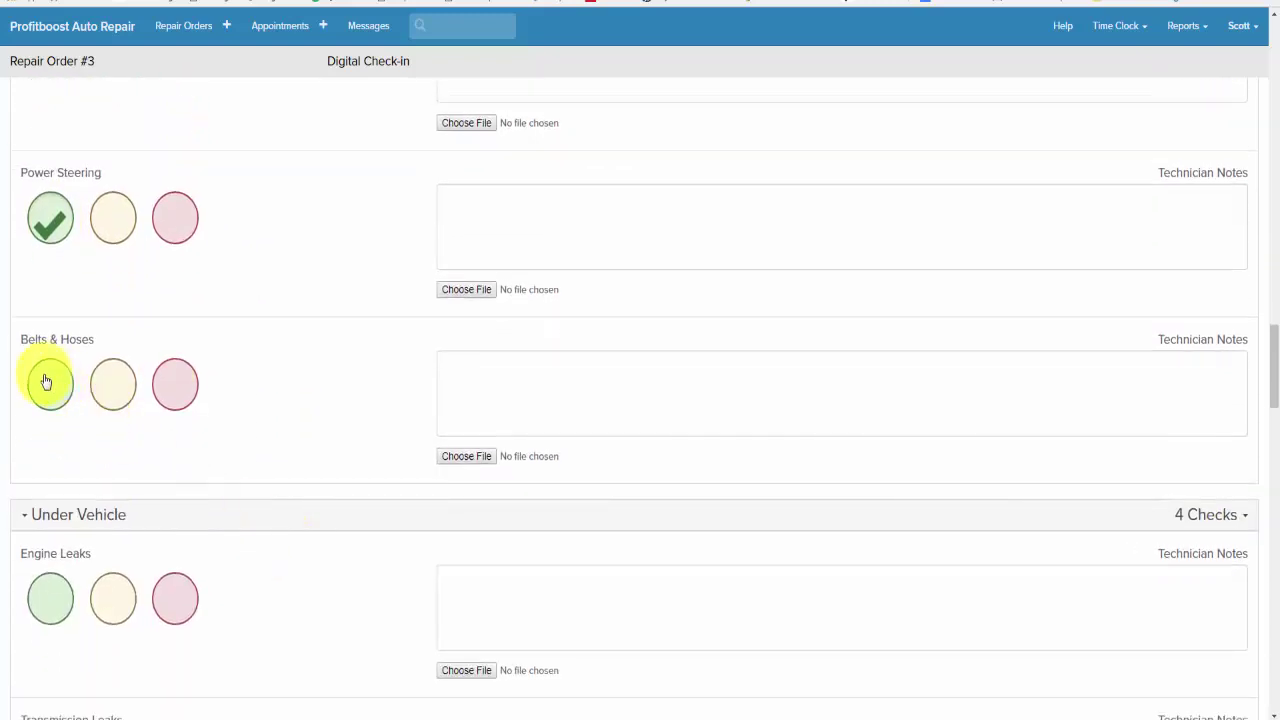
click(44, 380)
Rate Engine Leaks amber with the note 'small leak, unknown'.
scroll(274, 466, down, 3)
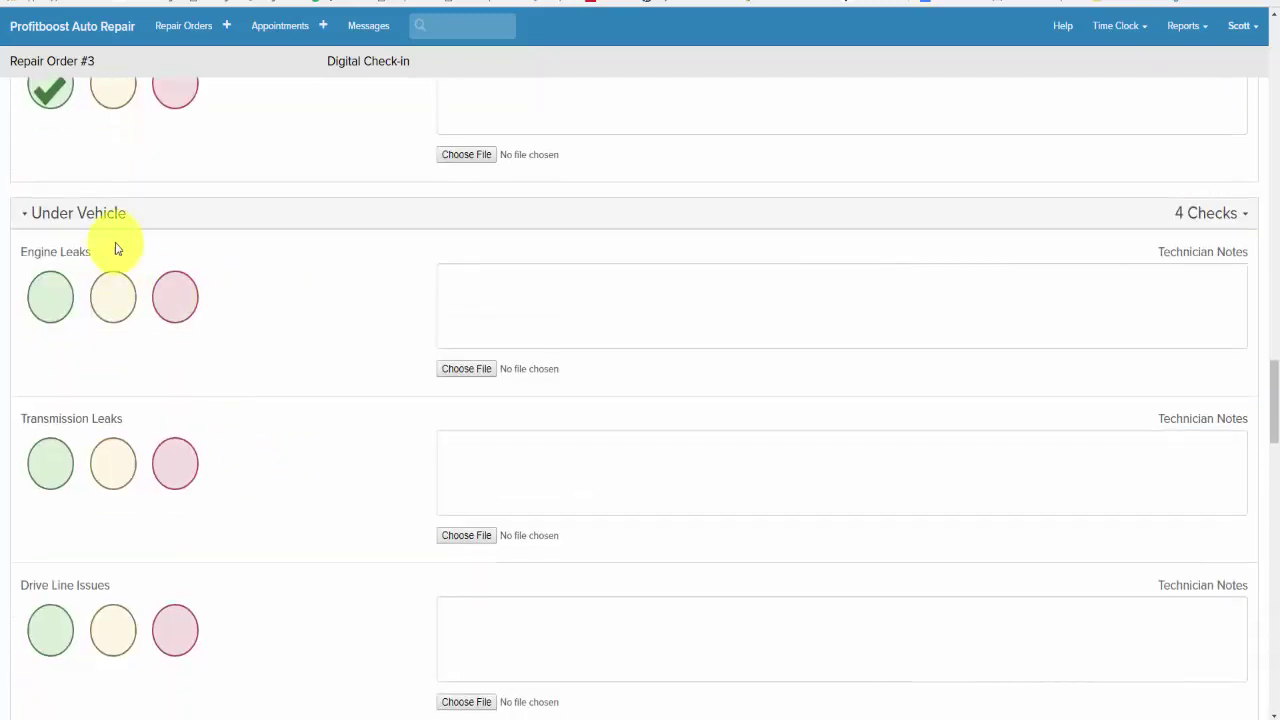
click(114, 302)
click(505, 295)
text(sm)
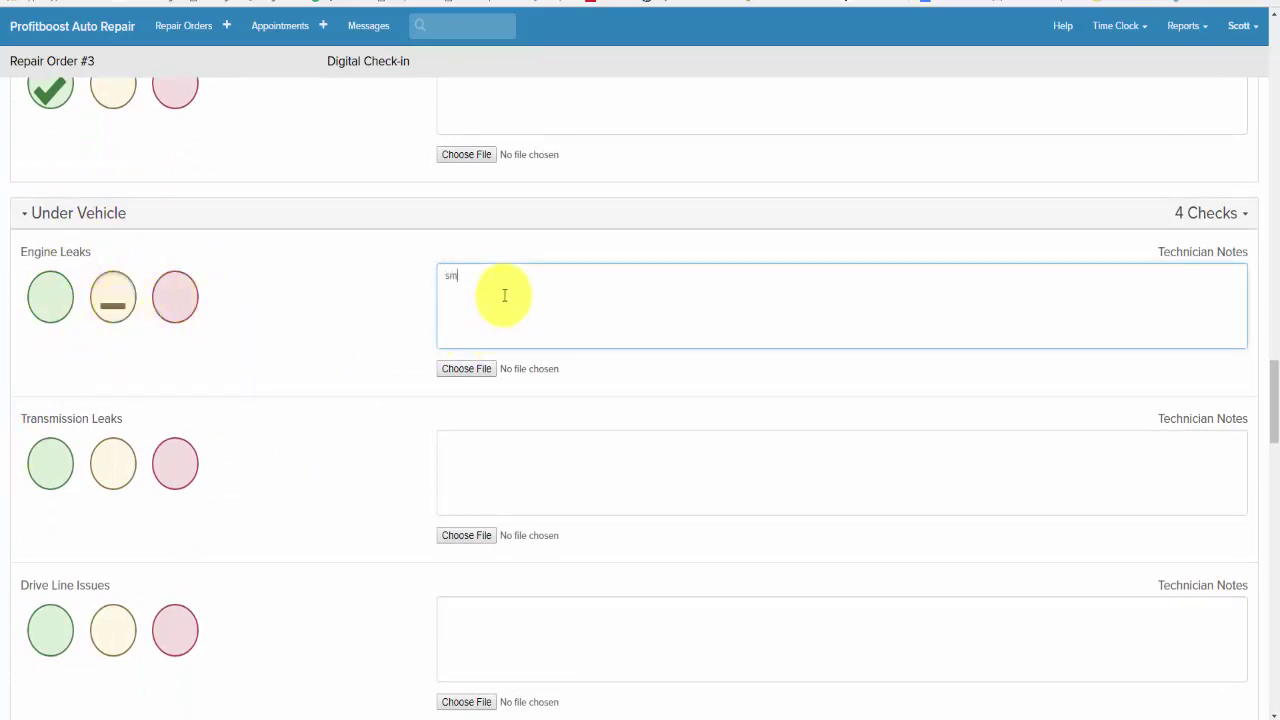
text(all leak, unknown)
Rate Transmission Leaks, Drive Line Issues and Exhaust System green.
click(50, 463)
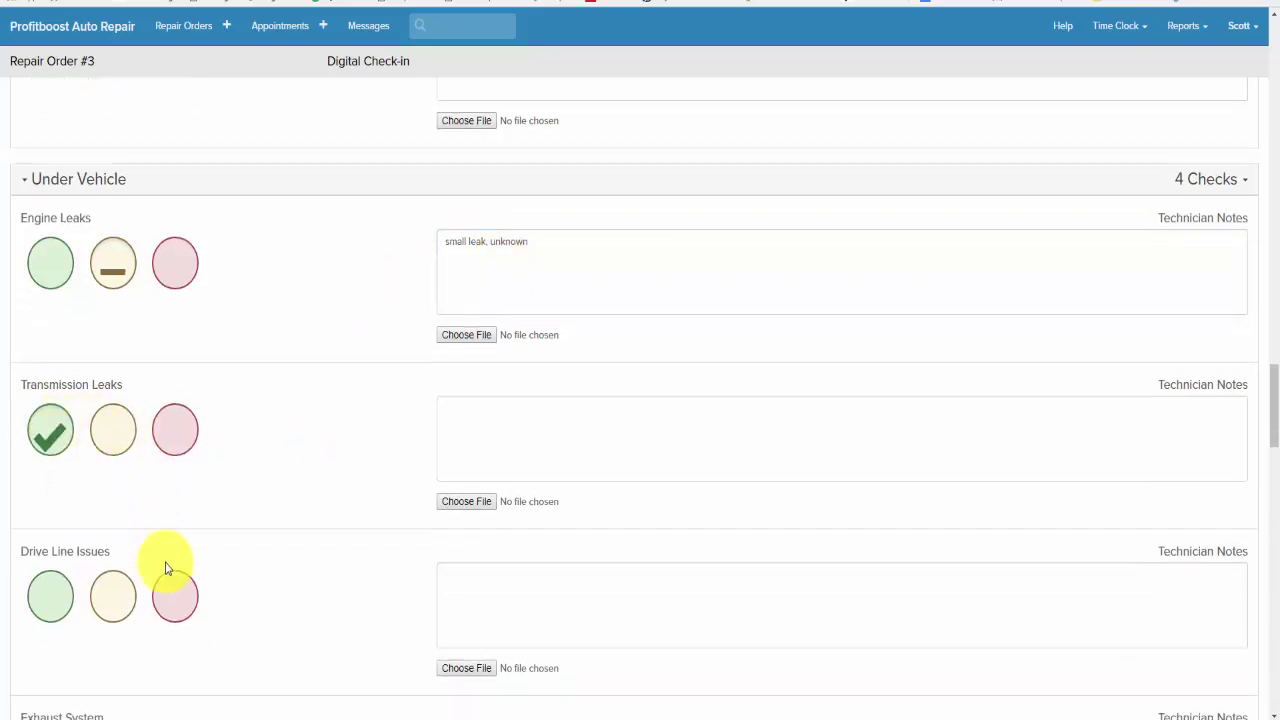
scroll(165, 568, down, 2)
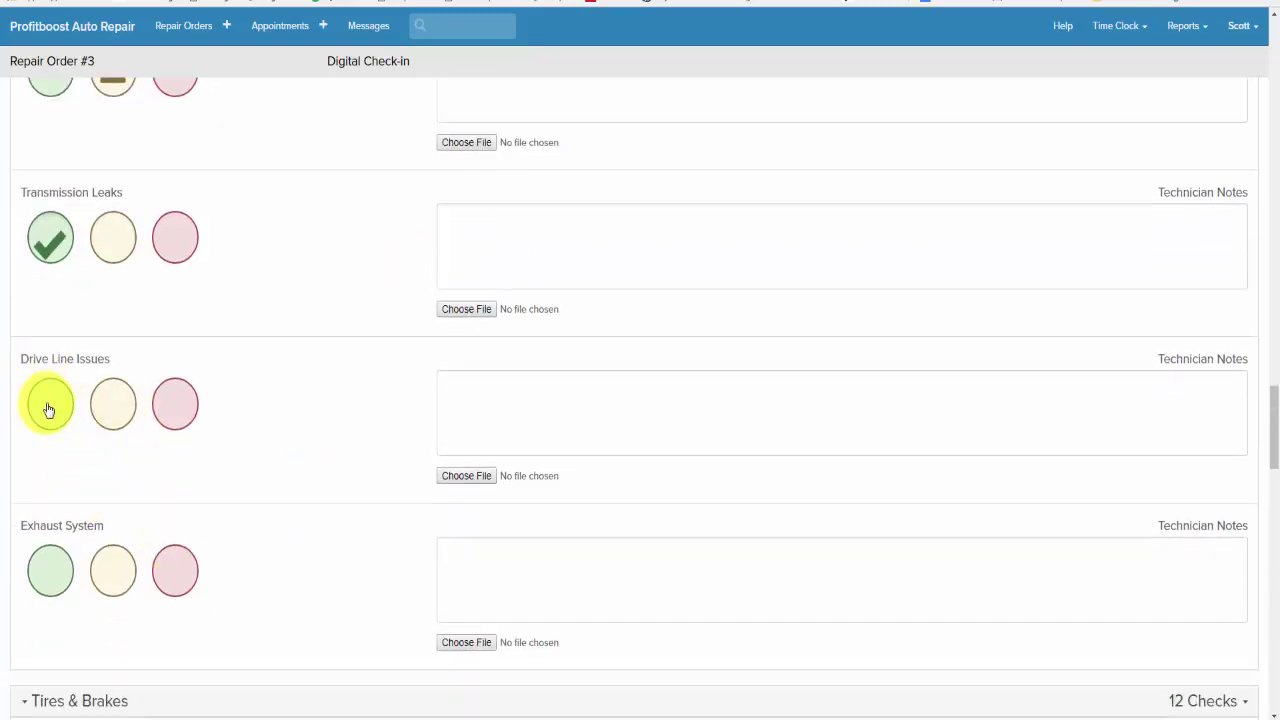
click(49, 408)
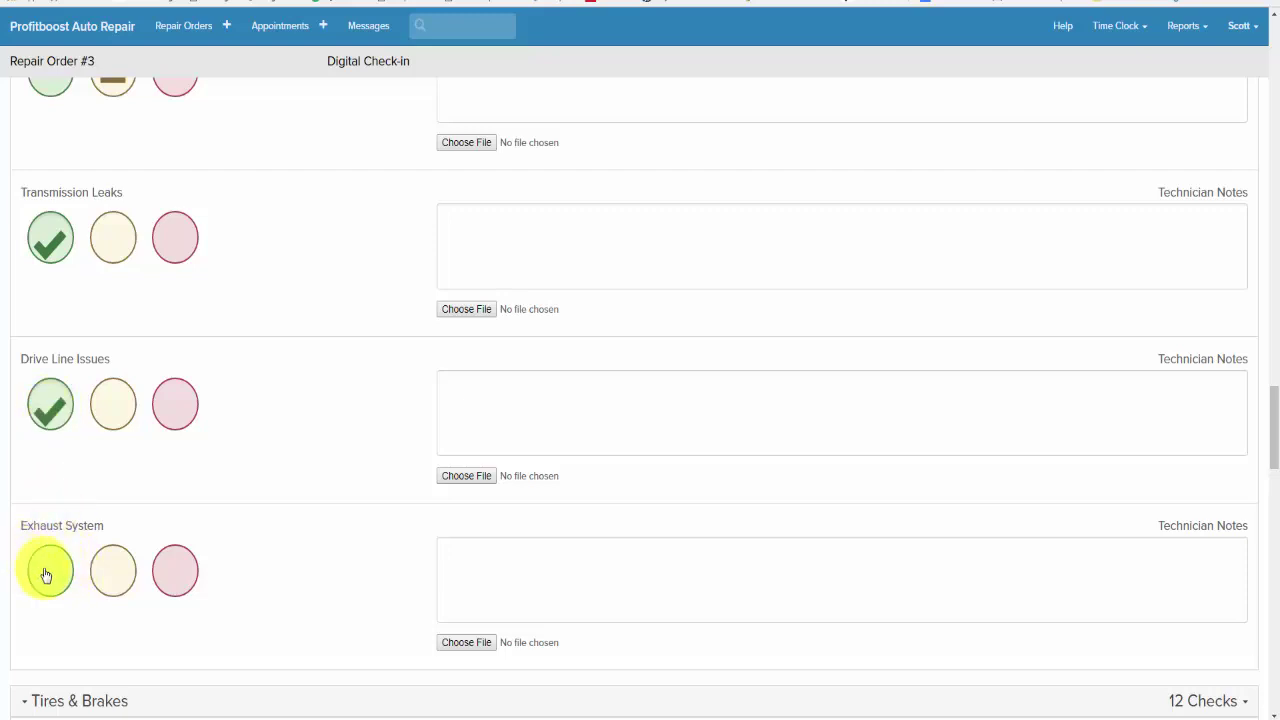
click(46, 574)
scroll(270, 585, down, 3)
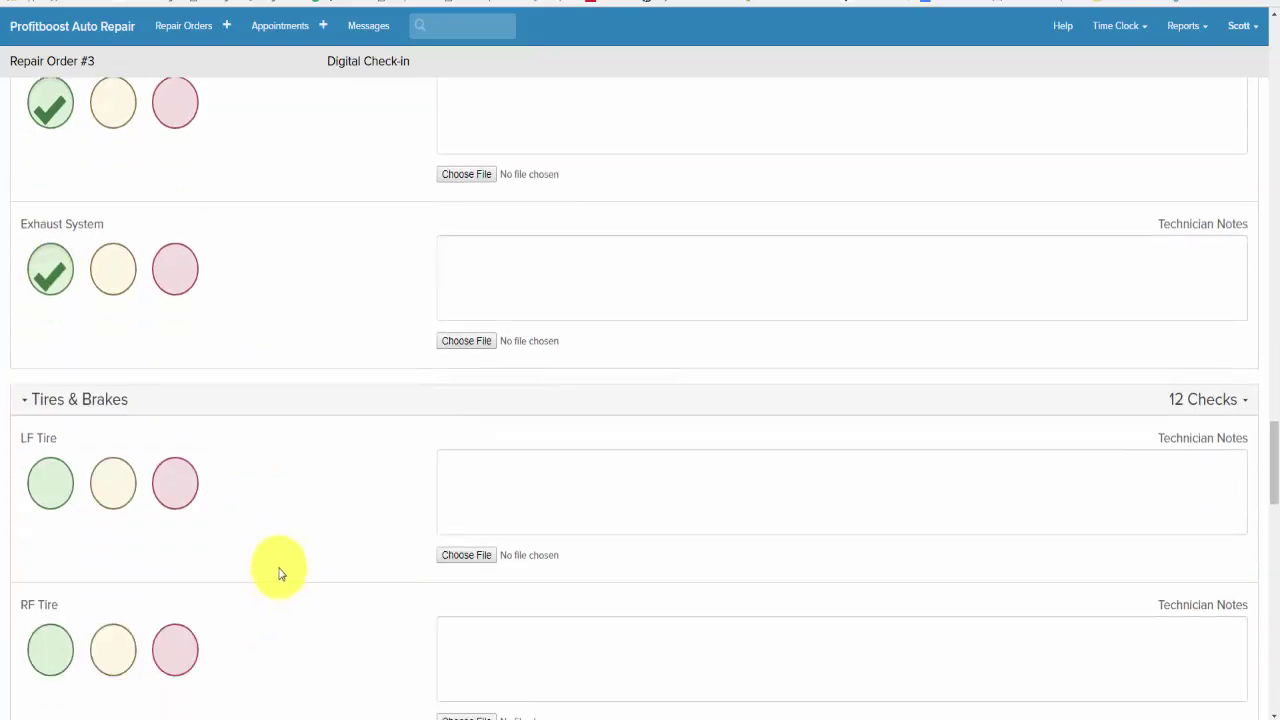
Rate LF and RF Tires green; fail LR and RR Tires with the note 'bald'.
click(58, 484)
click(51, 643)
scroll(200, 590, down, 3)
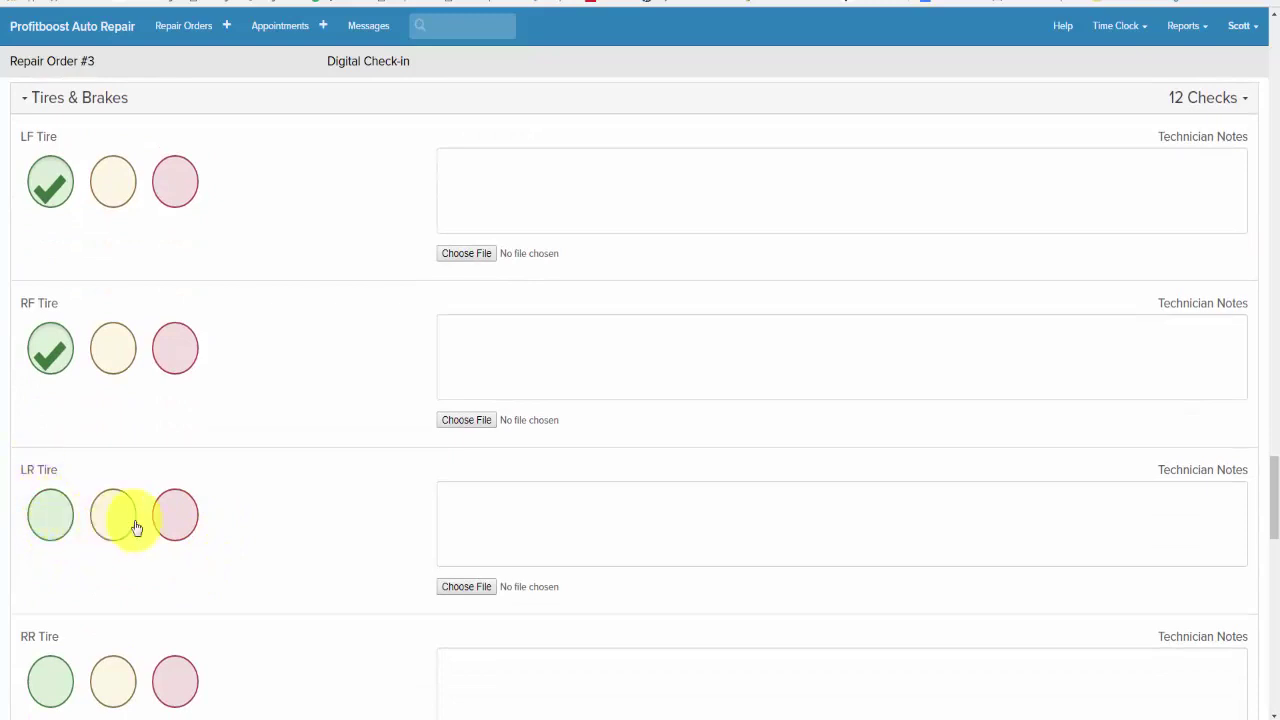
click(176, 519)
click(507, 516)
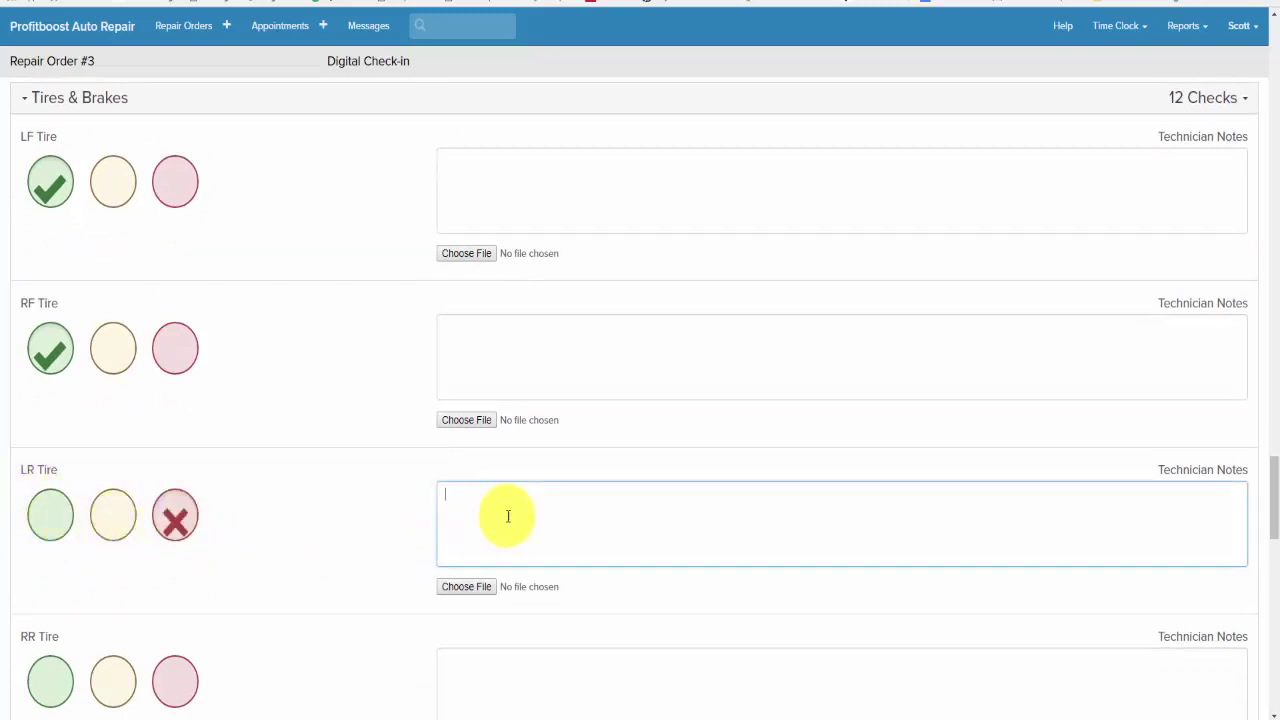
text(bald)
scroll(212, 569, down, 2)
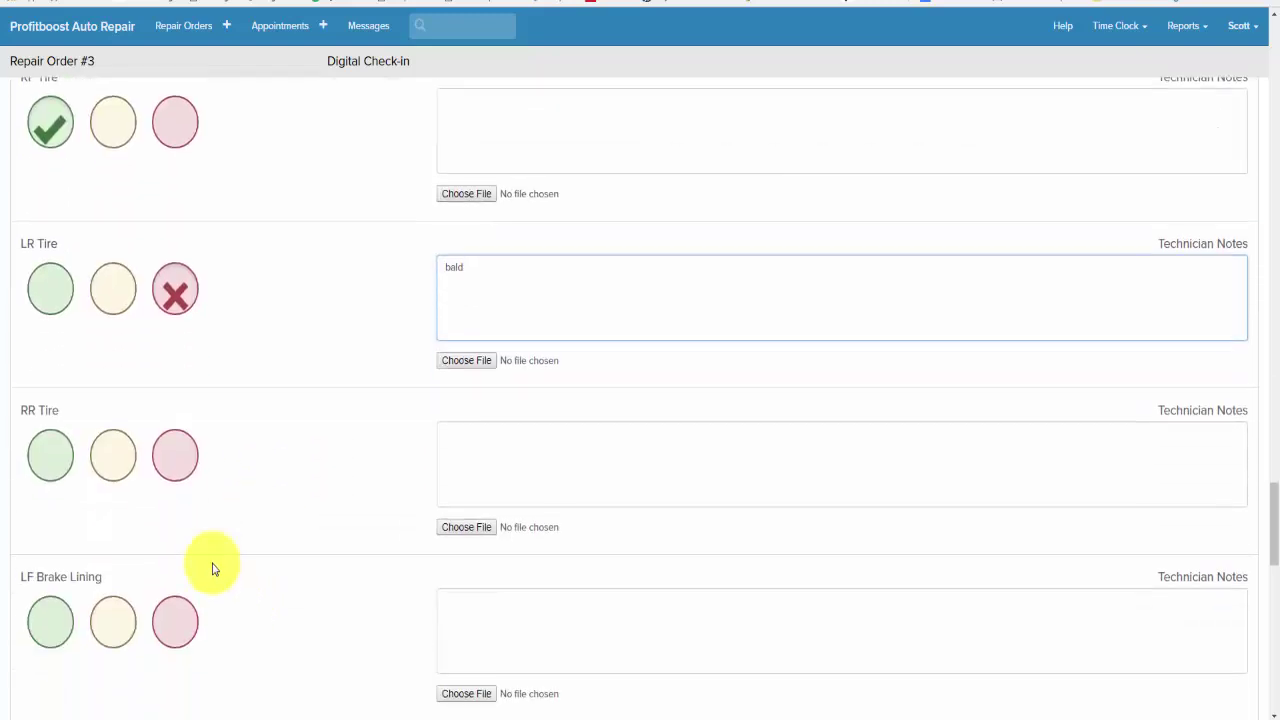
click(177, 452)
click(509, 444)
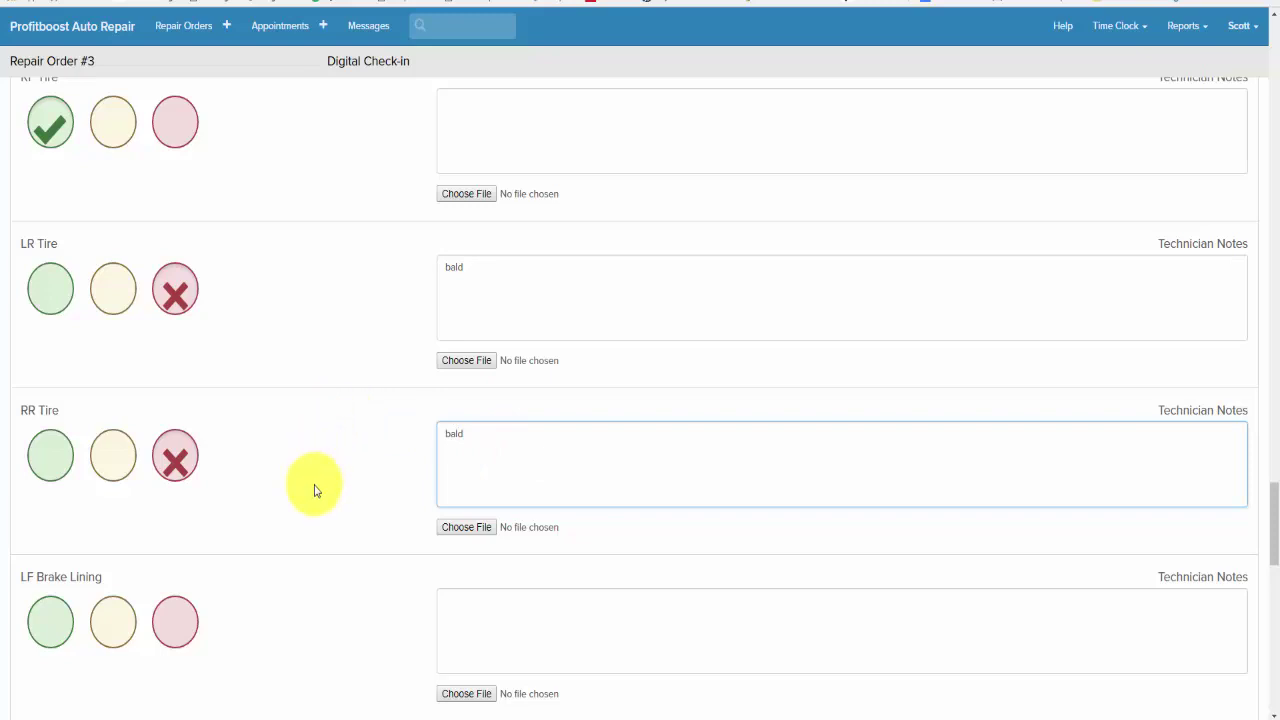
Rate all four brake linings (LF, RF, LR, RR) green.
scroll(280, 450, down, 3)
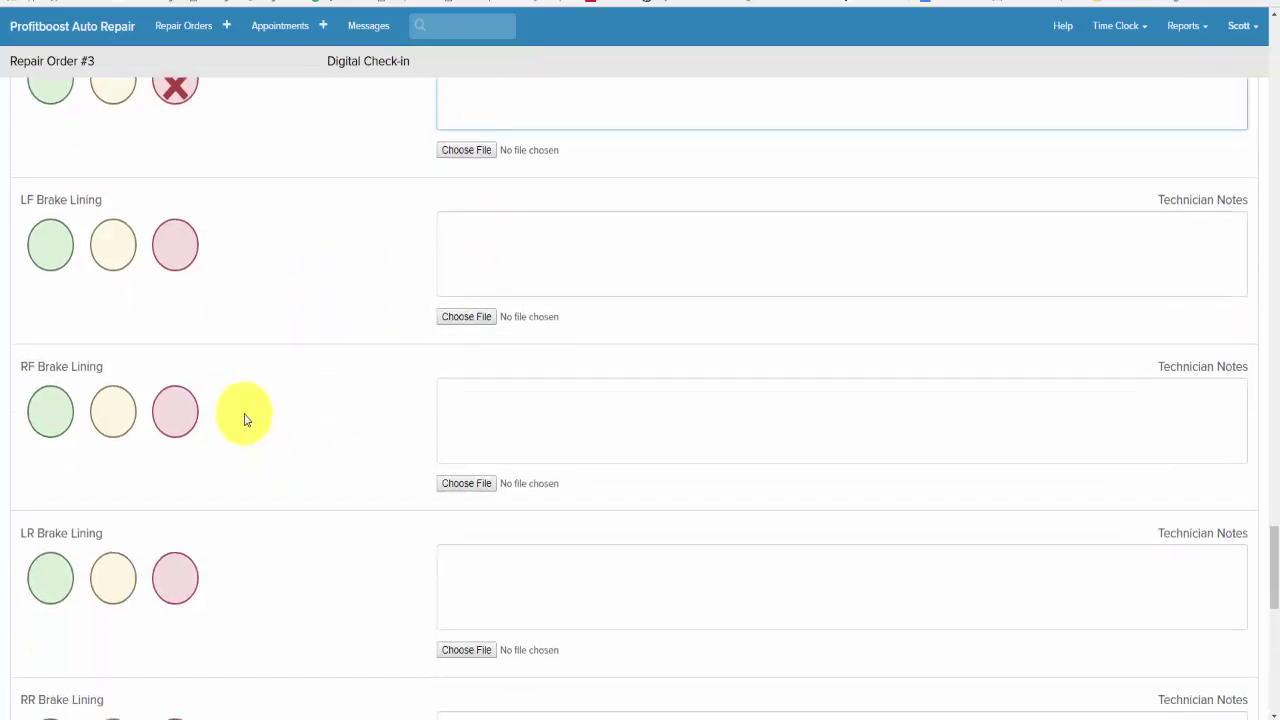
click(52, 252)
click(53, 409)
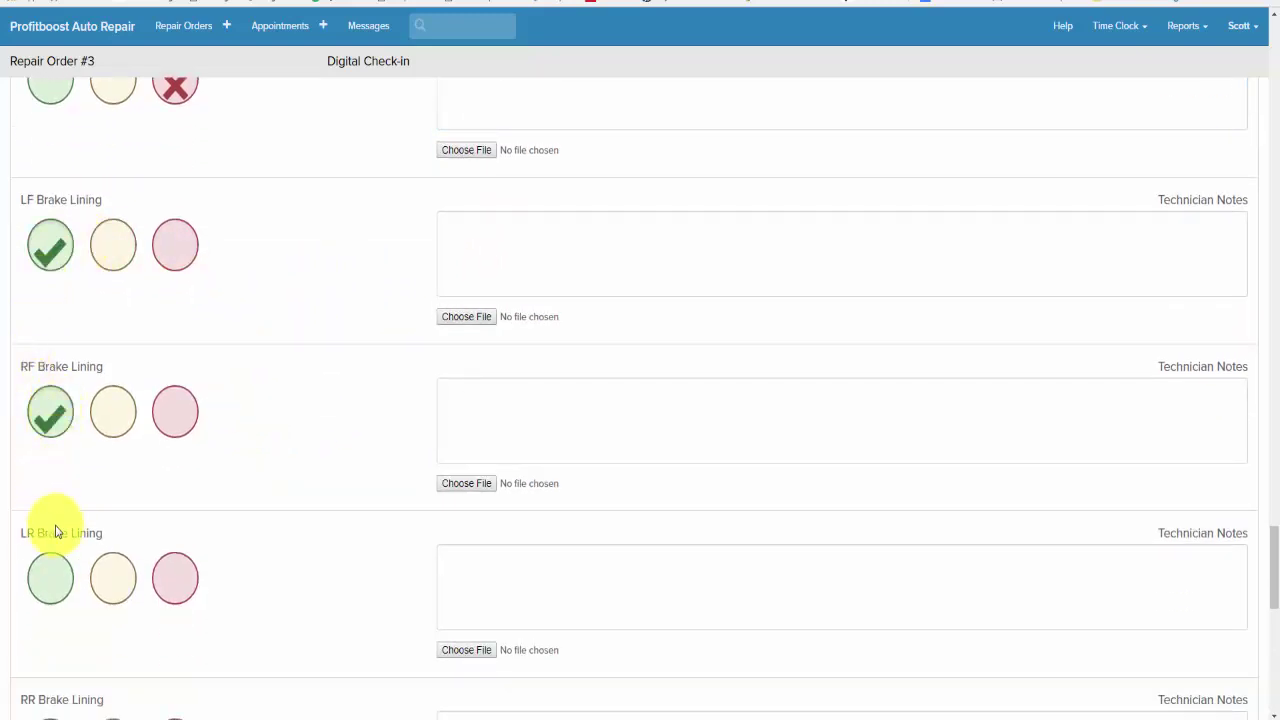
click(52, 577)
scroll(100, 600, down, 2)
click(48, 516)
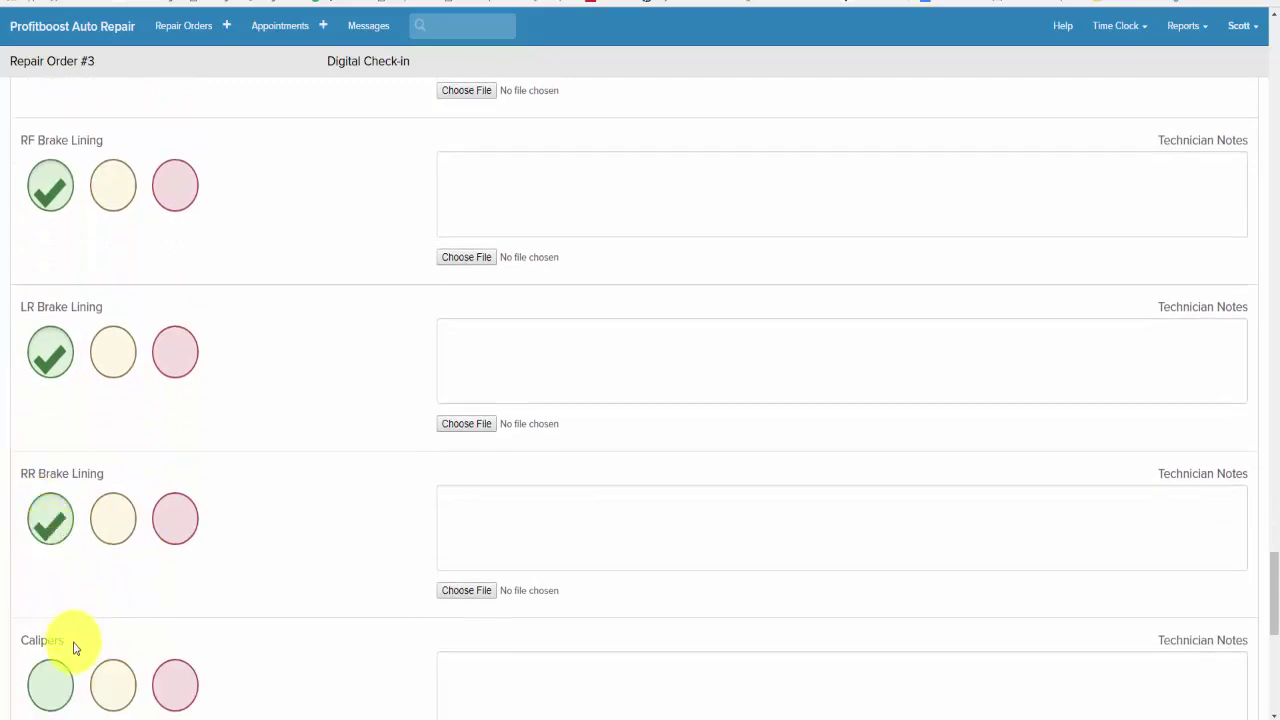
Rate Calipers, Rotors, Drums and Brake Lines green.
scroll(72, 620, down, 2)
click(51, 461)
click(51, 630)
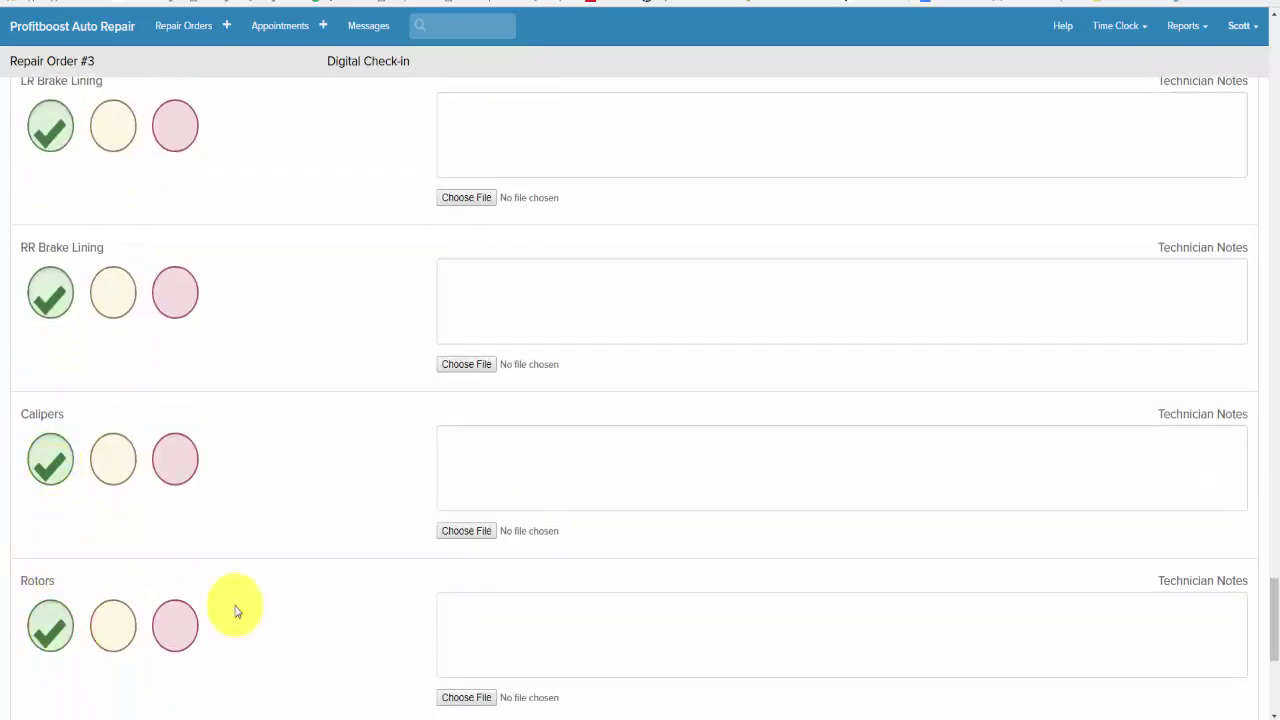
scroll(180, 605, down, 3)
click(48, 492)
click(48, 658)
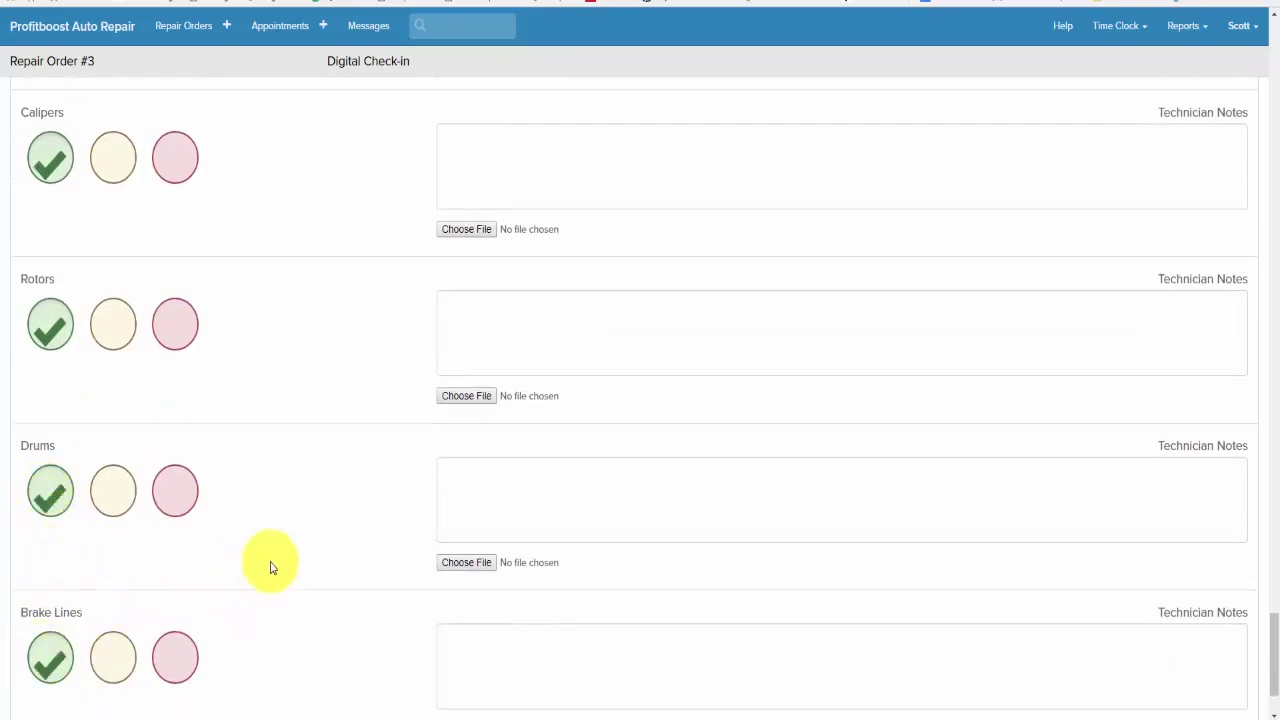
scroll(275, 566, down, 2)
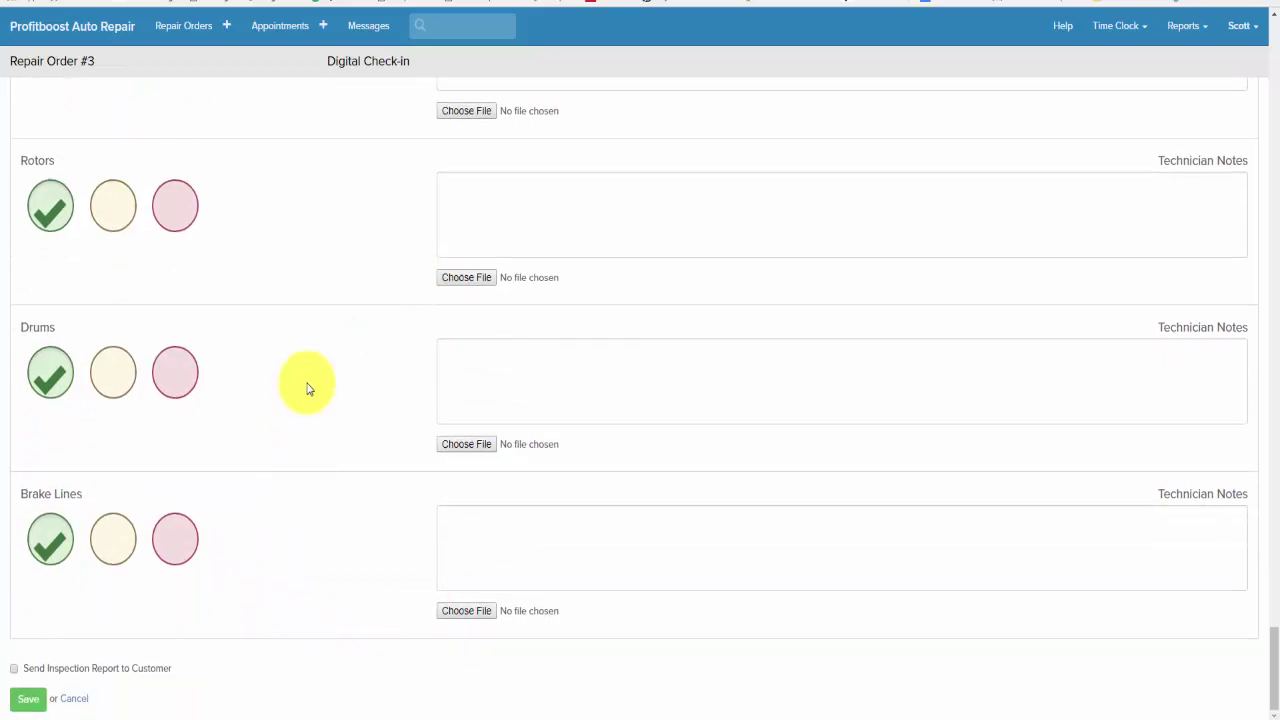
Enable 'Send Inspection Report to Customer' and save the digital check-in.
click(14, 669)
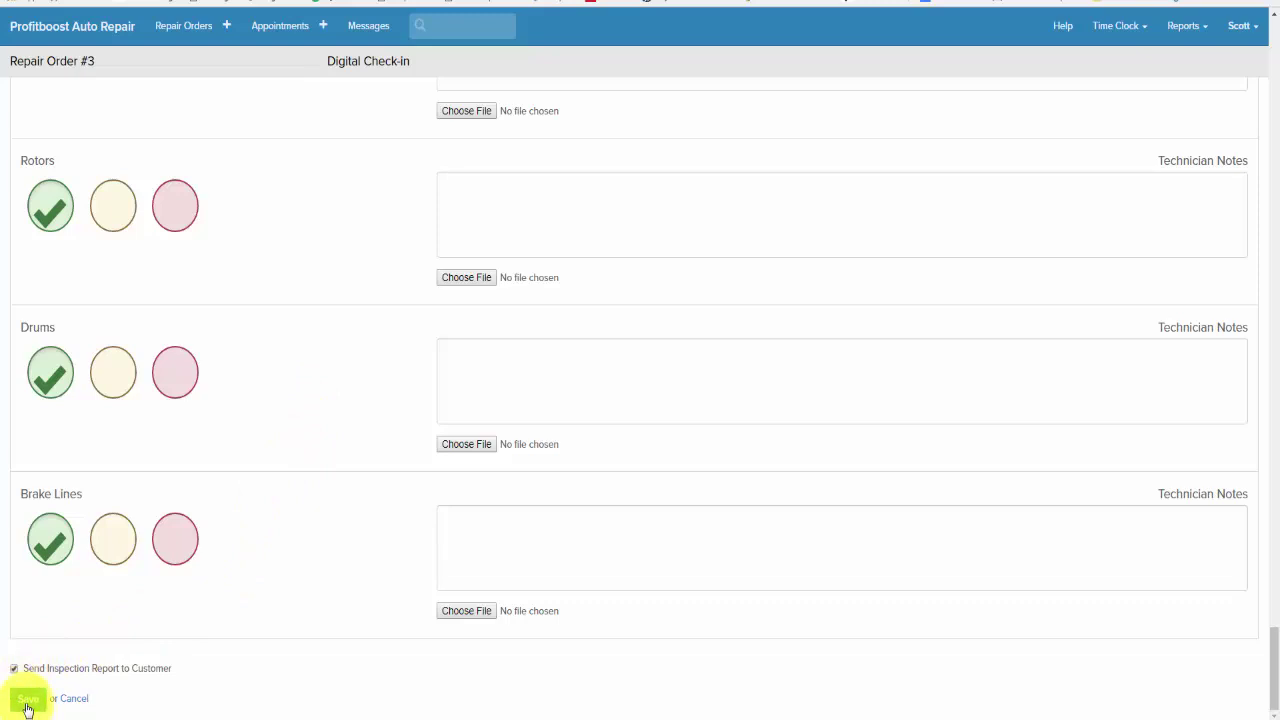
click(27, 700)
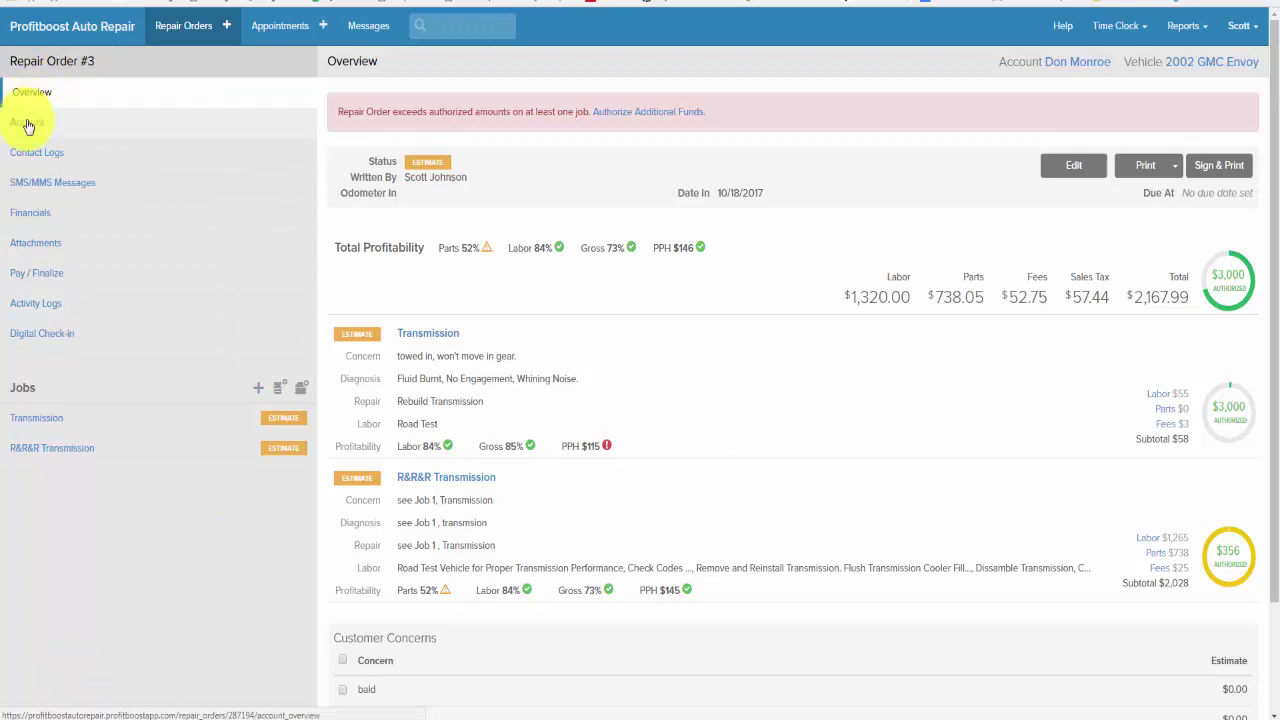
Show Repair Order #3's Account page with the 2002 GMC Envoy details and the user options menu.
click(29, 123)
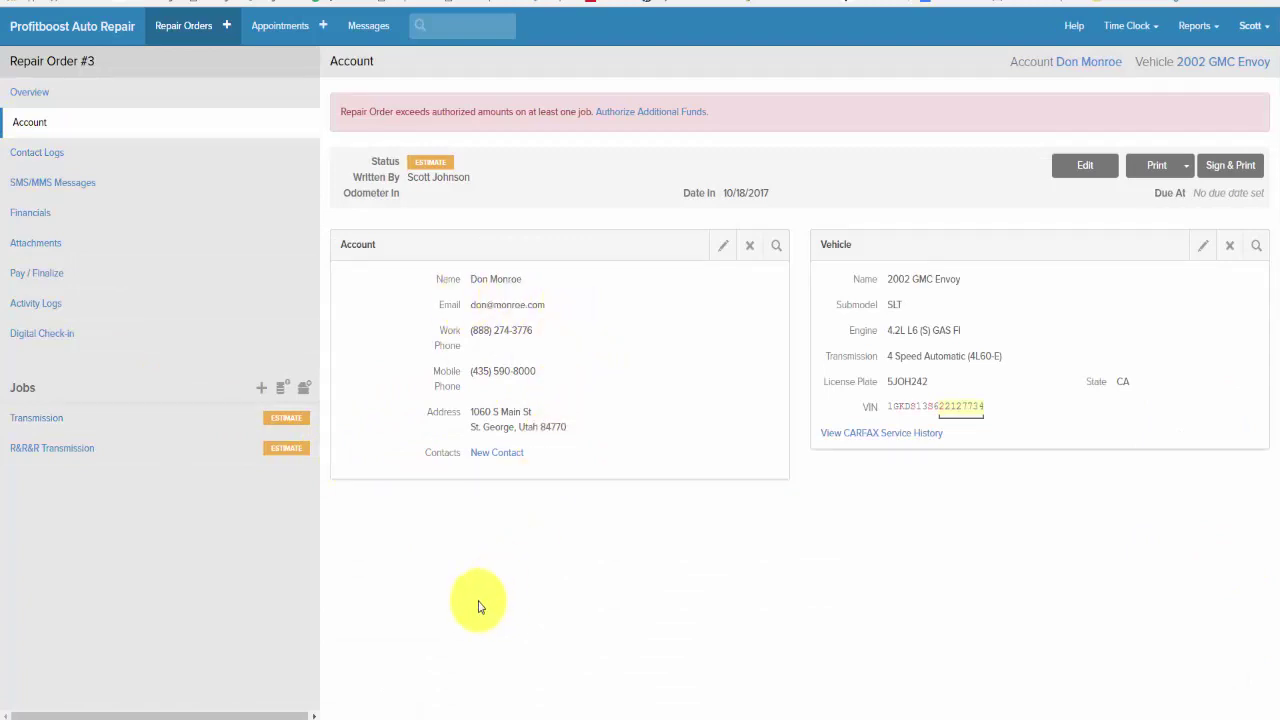
click(1251, 27)
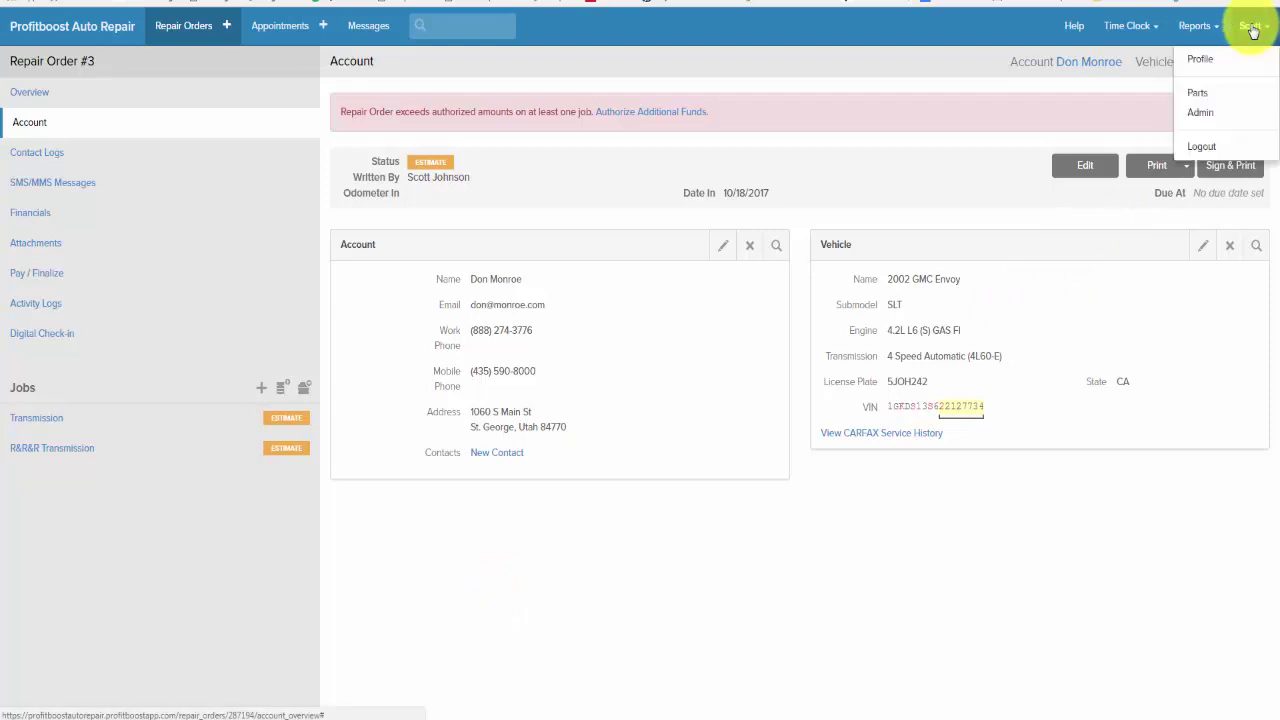
Go to Admin and view the Digital Check-in settings with its five categories.
click(1200, 115)
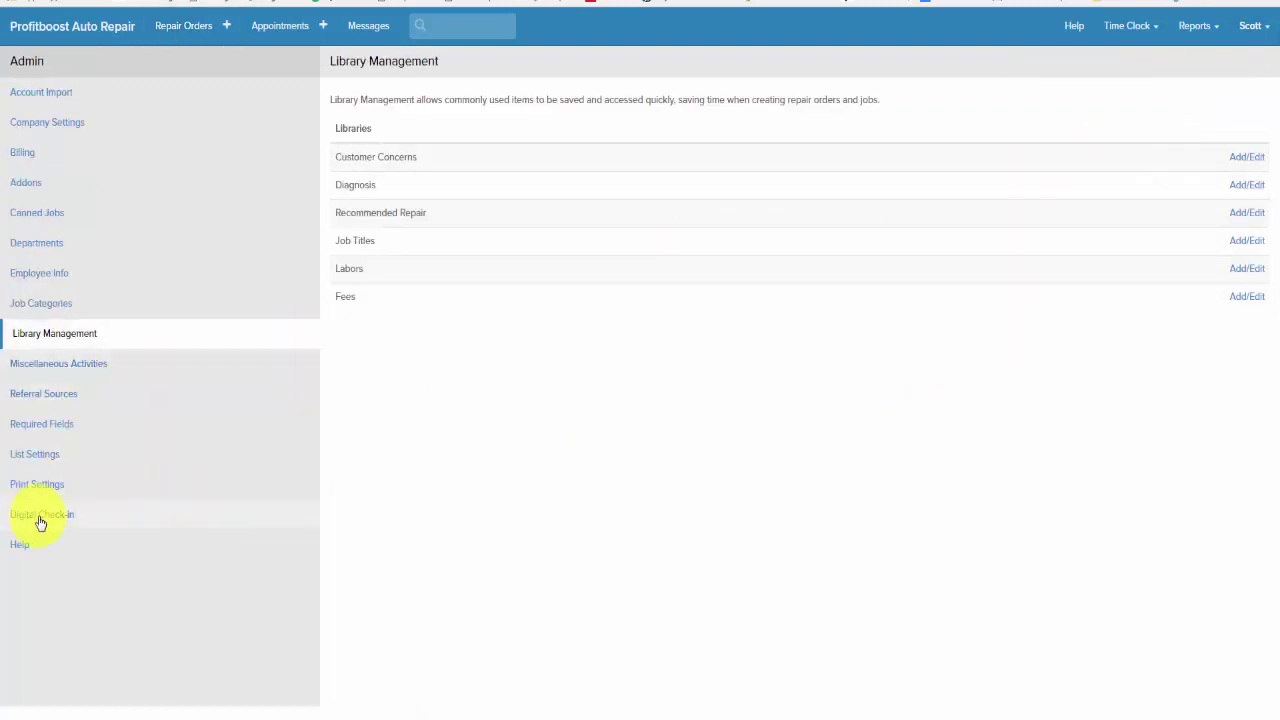
click(40, 520)
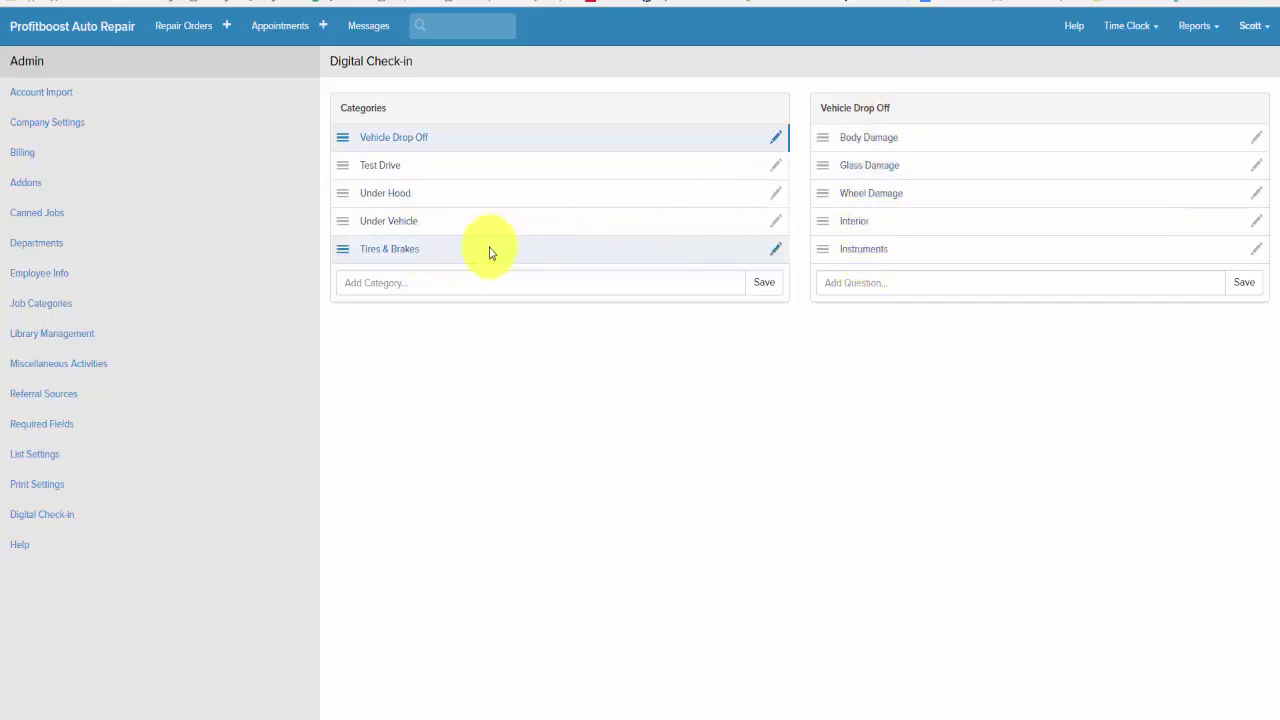
Show the Tires & Brakes category's twelve questions and drag Brake Lines, leaving it at the bottom.
click(378, 248)
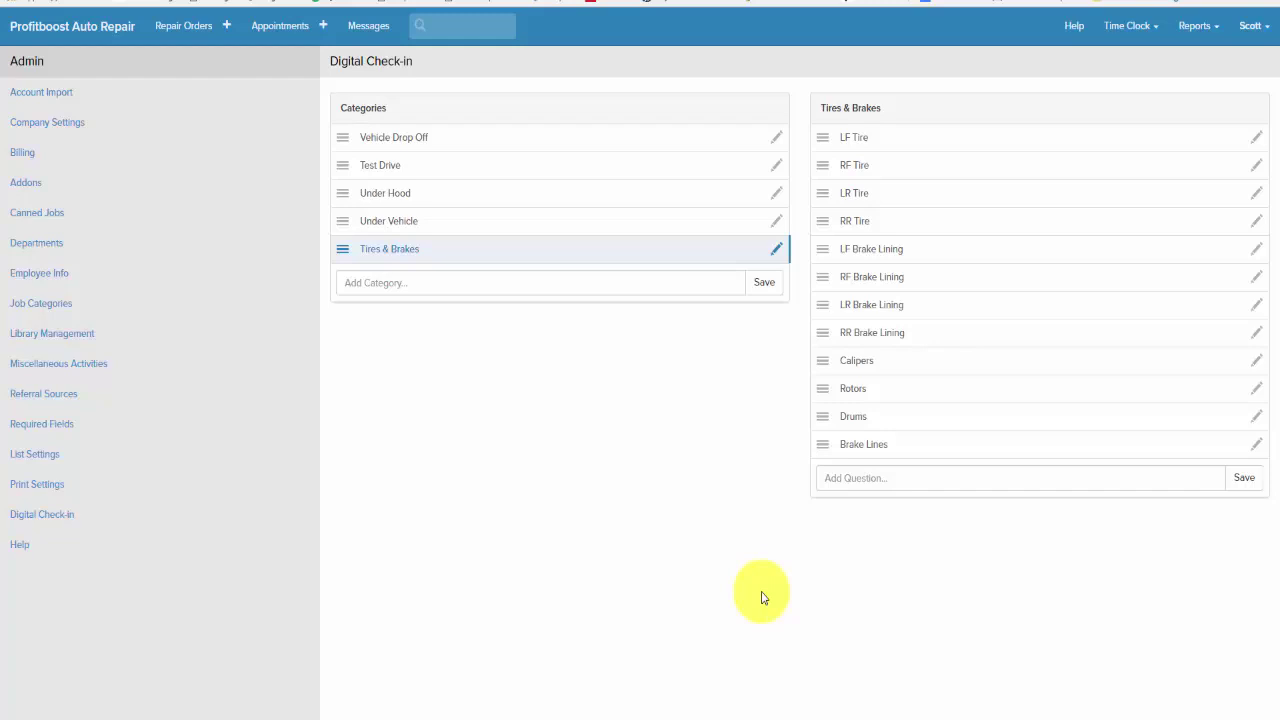
mouse_move(826, 448)
mouse_down()
mouse_move(834, 326)
mouse_move(828, 452)
mouse_up()
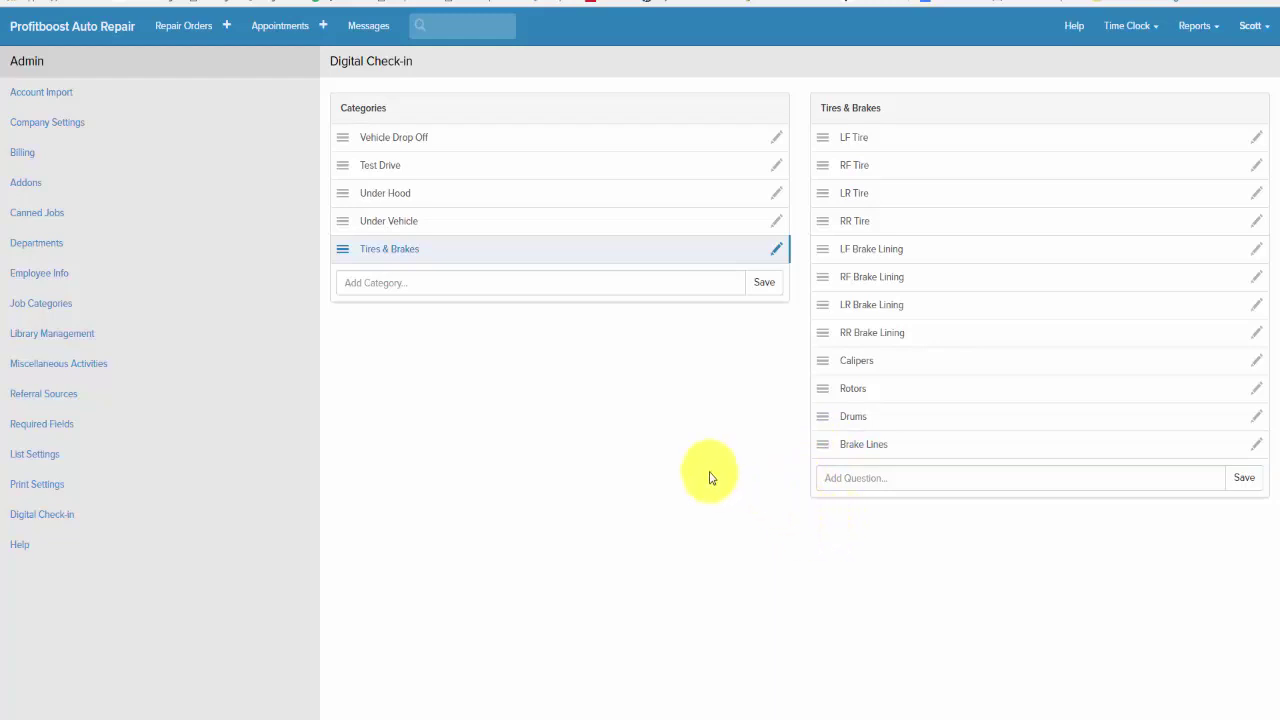